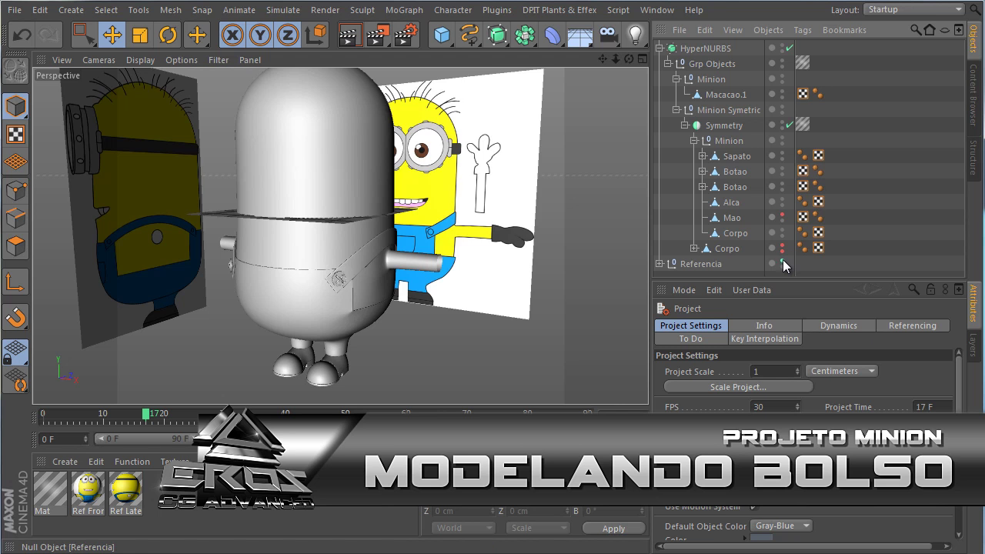
# Hide the Referencia group in the viewport and rename the Macacao.1 object to Macacao.
pyautogui.click(782, 263)
pyautogui.scroll(5, 307, 256)
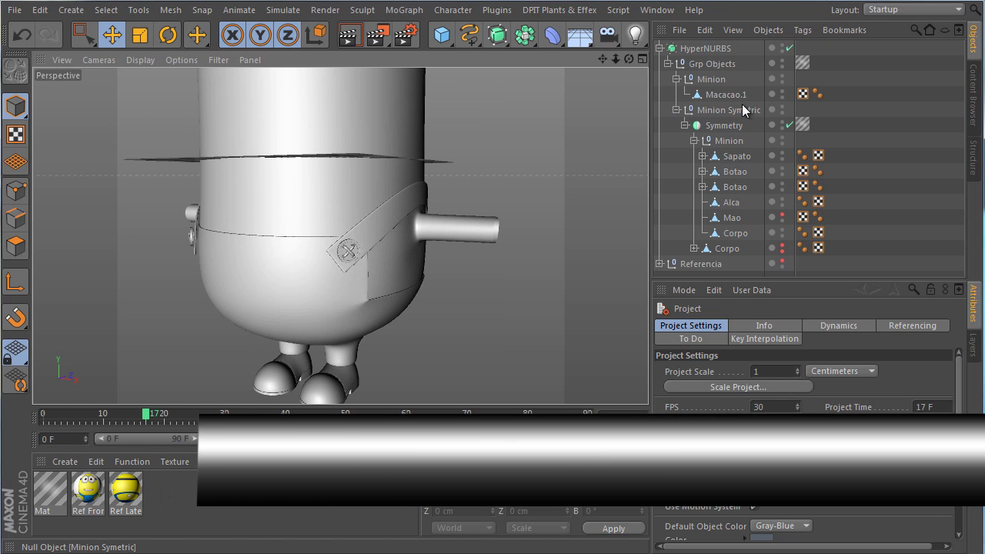
pyautogui.click(741, 96)
pyautogui.doubleClick(747, 94)
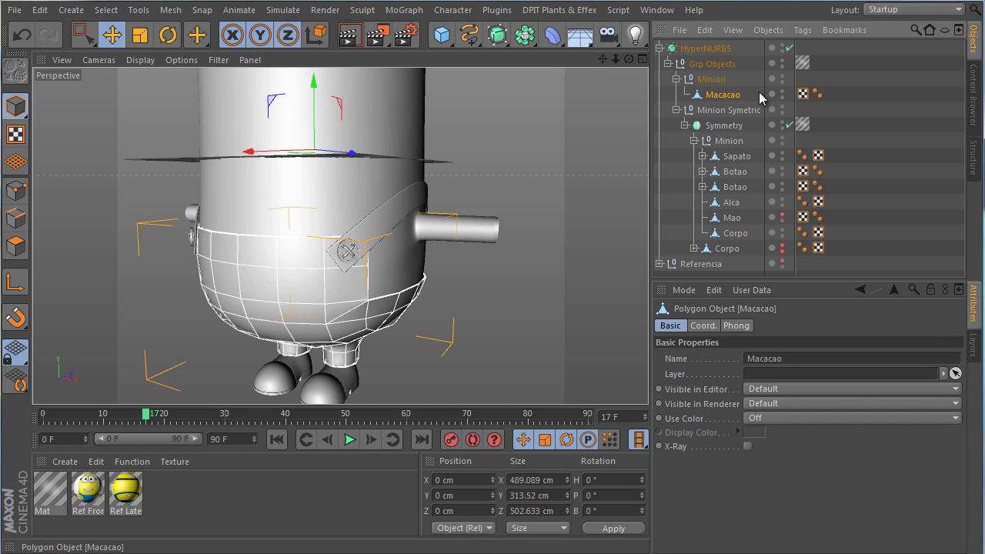
pyautogui.press('Return')
pyautogui.rightClick(725, 95)
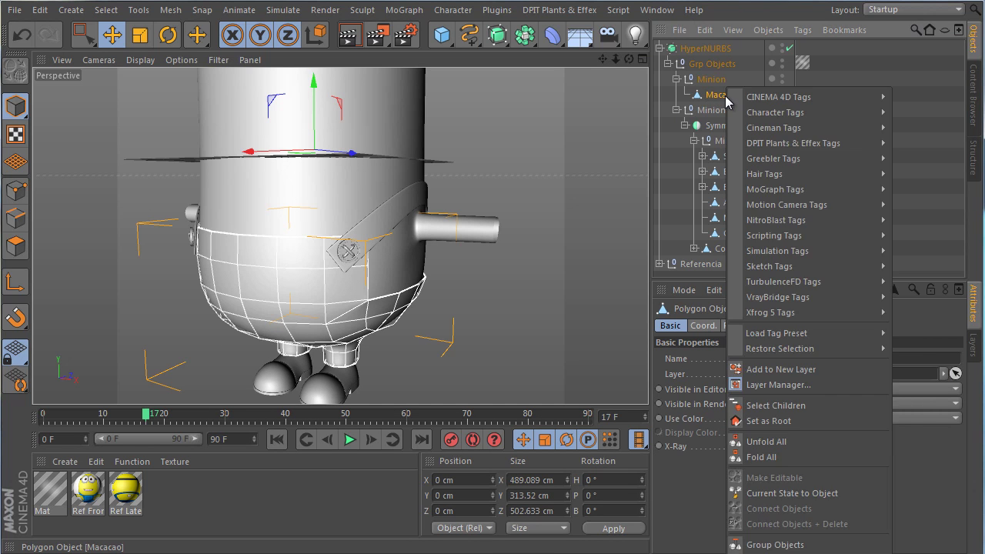
pyautogui.click(303, 306)
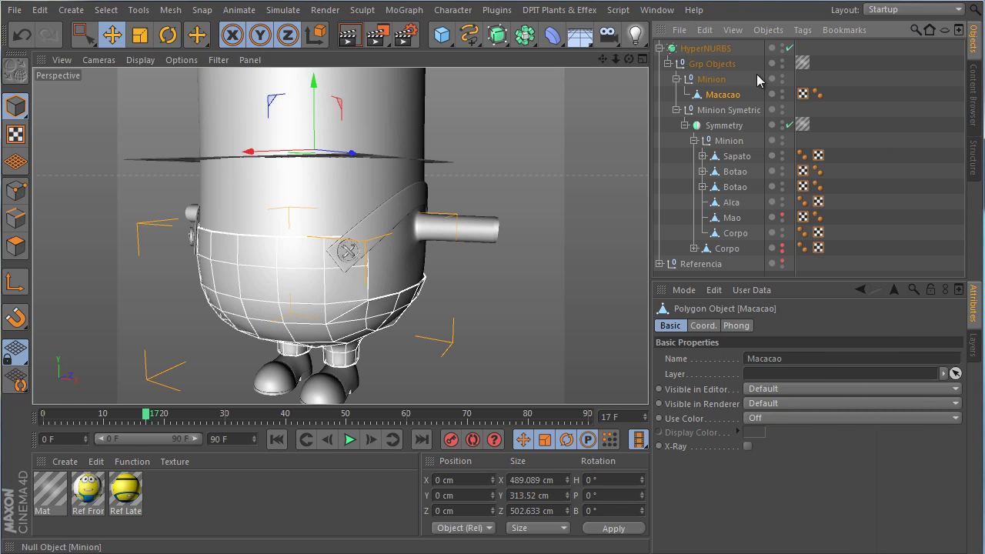
# Collapse the Minion Symetric group and hide it in the viewport so that only the overalls are shown.
pyautogui.click(676, 110)
pyautogui.click(738, 114)
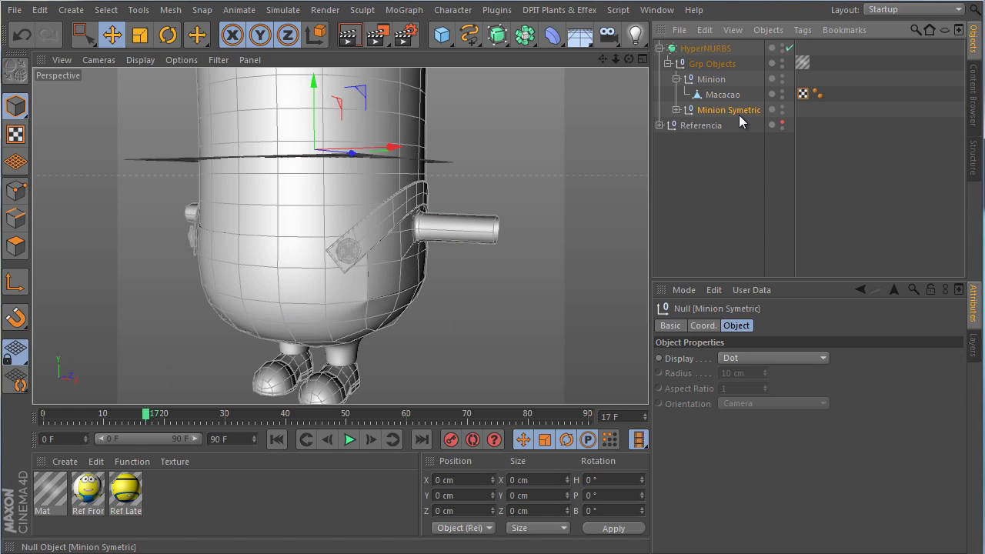
pyautogui.click(782, 111)
pyautogui.click(782, 108)
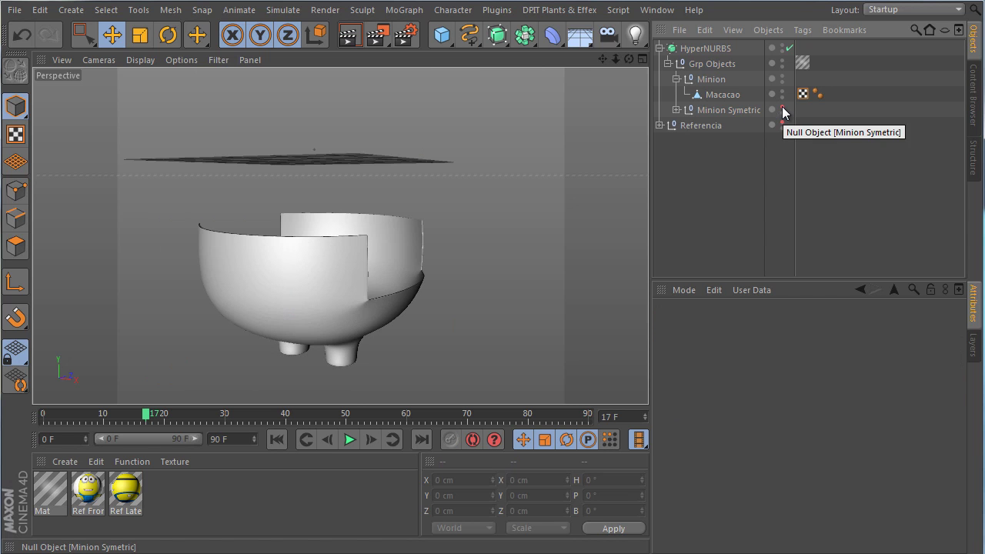
pyautogui.scroll(3, 321, 280)
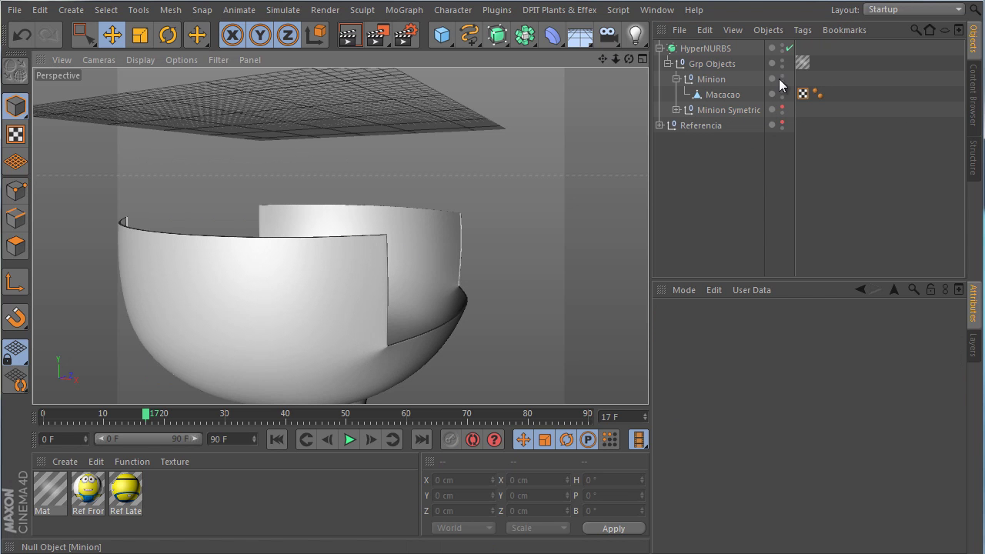
# Select the Macacao object and disable the HyperNURBS smoothing to work on its base mesh.
pyautogui.click(720, 94)
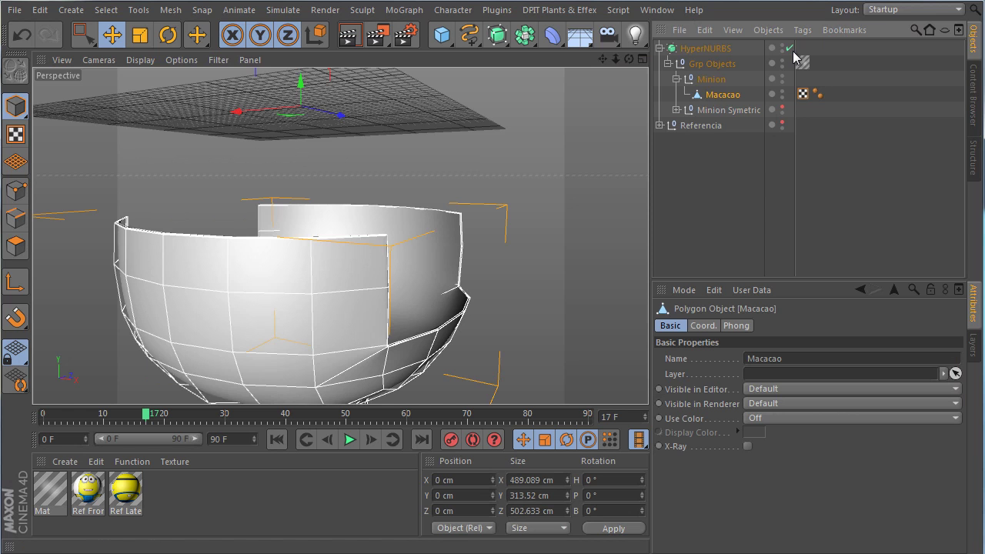
pyautogui.click(788, 49)
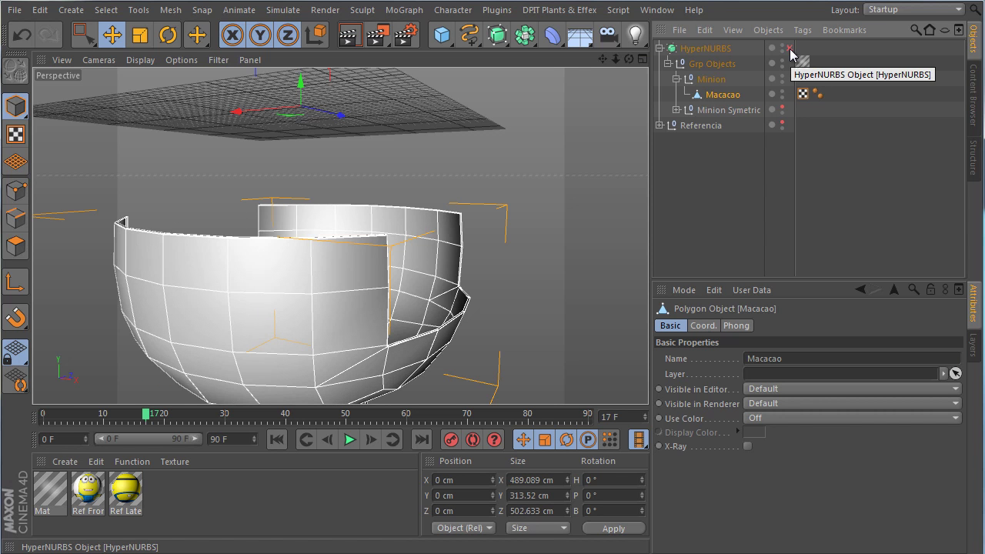
pyautogui.keyDown('alt'); pyautogui.moveTo(528, 88); pyautogui.dragTo(328, 222); pyautogui.keyUp('alt')
# Turn off the grid display in the perspective view.
pyautogui.click(141, 60)
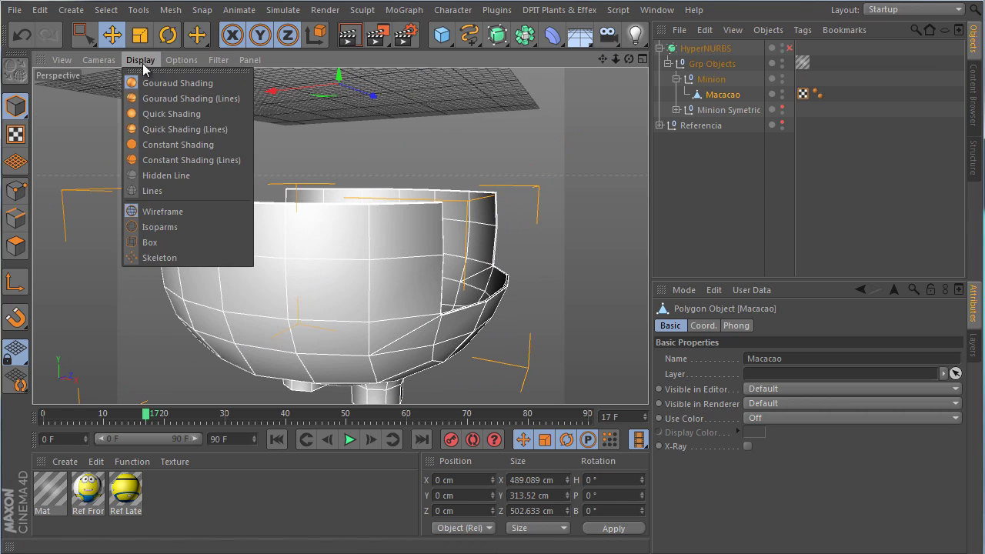
pyautogui.moveTo(223, 61)
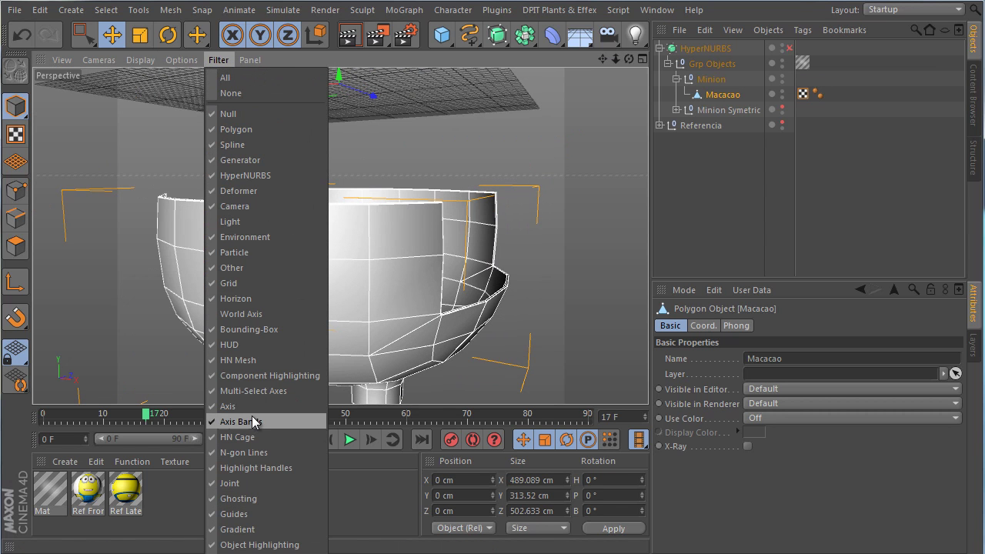
pyautogui.click(239, 285)
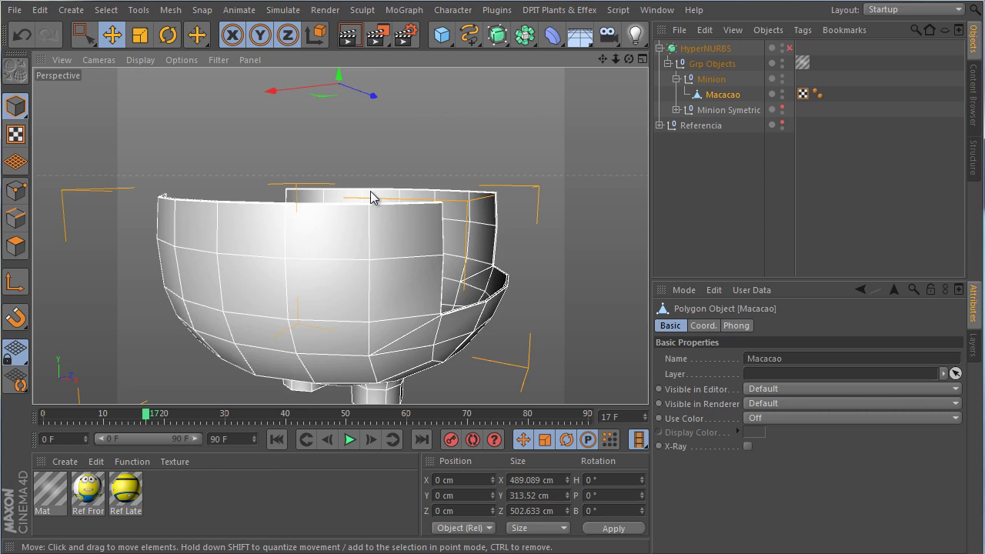
# Select the six central front polygons of Macacao, two columns by three rows from the upper rim, and split them into a separate object.
pyautogui.keyDown('alt'); pyautogui.moveTo(373, 193); pyautogui.dragTo(362, 228); pyautogui.keyUp('alt')
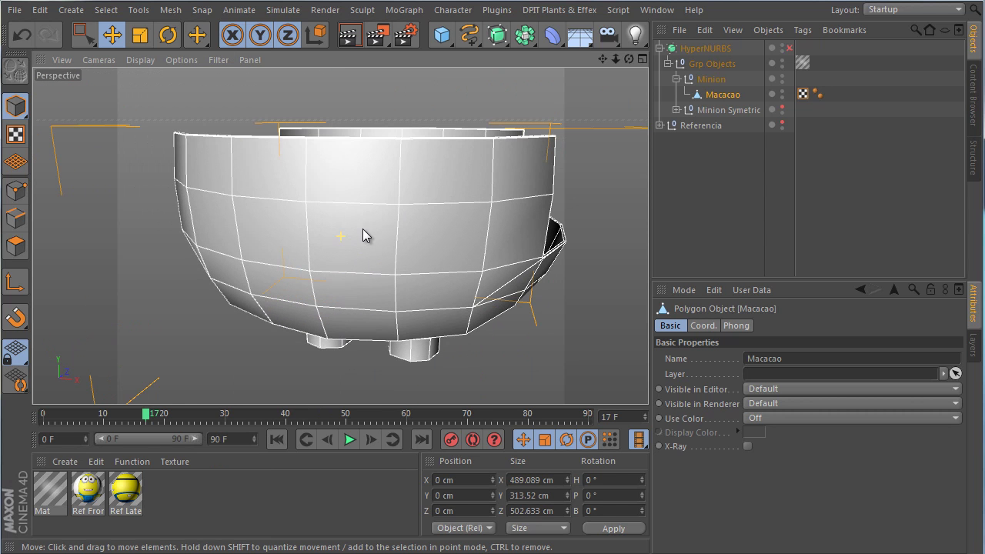
pyautogui.click(16, 246)
pyautogui.click(285, 173)
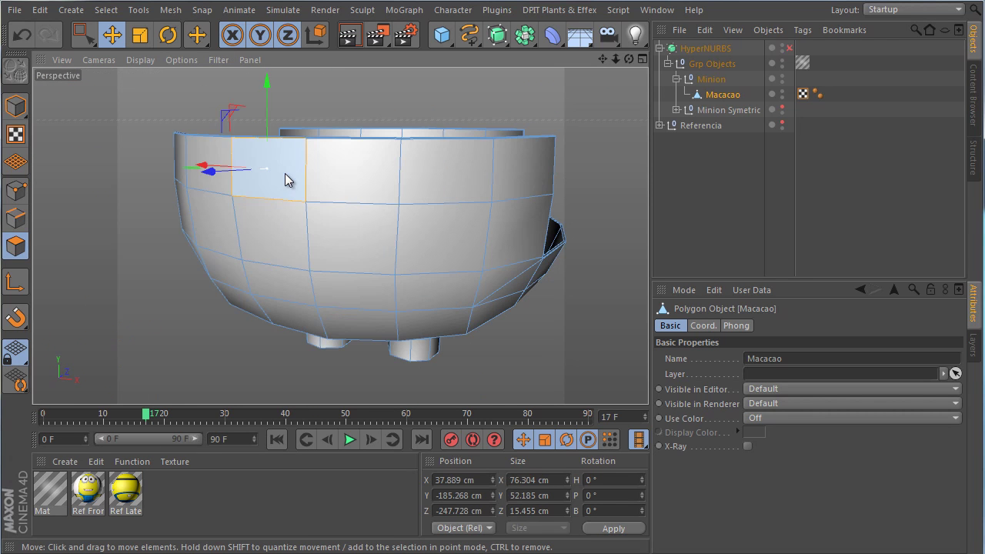
pyautogui.click(280, 236)
pyautogui.keyDown('shift'); pyautogui.click(364, 229); pyautogui.keyUp('shift')
pyautogui.keyDown('shift'); pyautogui.click(352, 173); pyautogui.keyUp('shift')
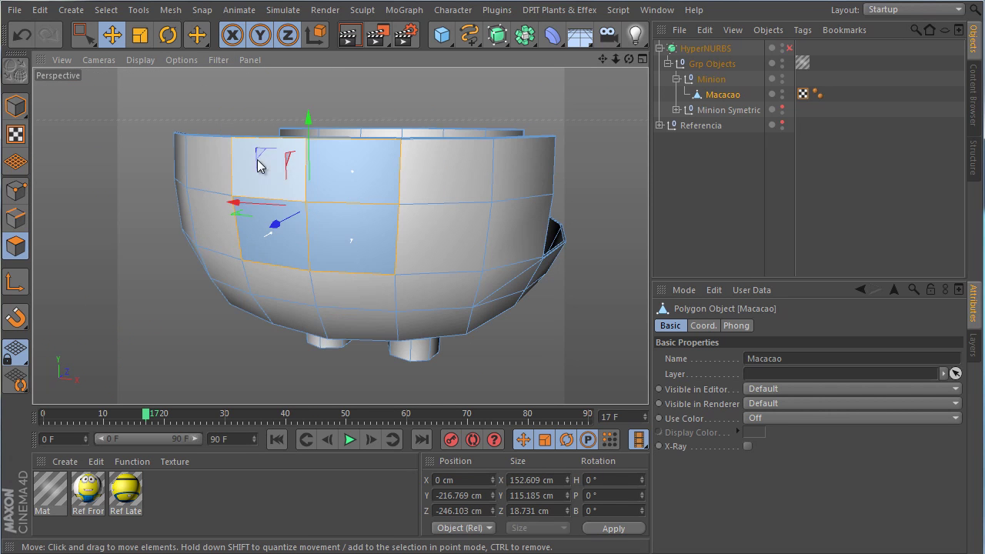
pyautogui.keyDown('shift'); pyautogui.click(263, 167); pyautogui.keyUp('shift')
pyautogui.keyDown('shift'); pyautogui.click(298, 274); pyautogui.keyUp('shift')
pyautogui.keyDown('shift'); pyautogui.click(345, 284); pyautogui.keyUp('shift')
pyautogui.keyDown('alt'); pyautogui.moveTo(380, 251); pyautogui.dragTo(274, 204); pyautogui.keyUp('alt')
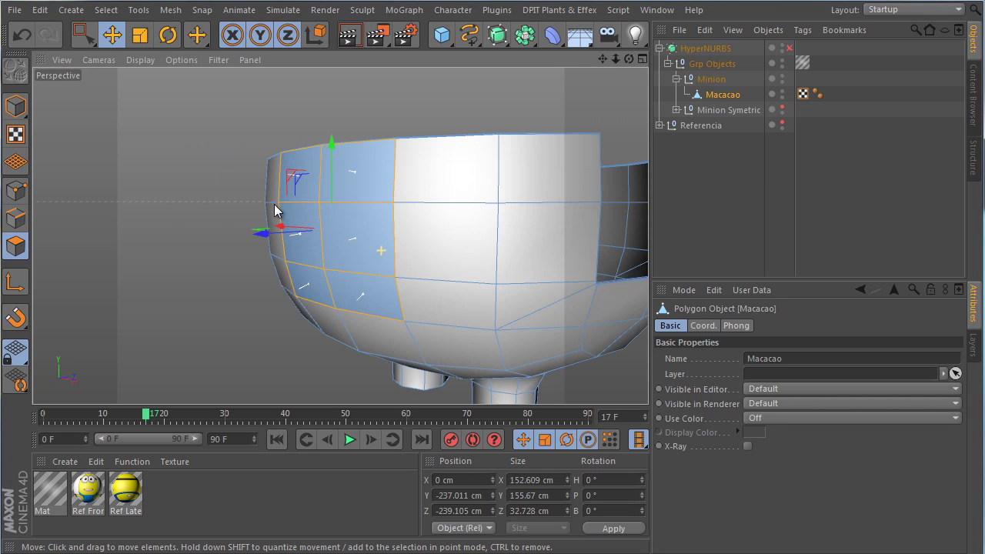
pyautogui.keyDown('alt'); pyautogui.moveTo(340, 236); pyautogui.dragTo(391, 205, button='right'); pyautogui.keyUp('alt')
pyautogui.keyDown('alt'); pyautogui.moveTo(390, 204); pyautogui.dragTo(326, 224, button='middle'); pyautogui.keyUp('alt')
pyautogui.keyDown('alt'); pyautogui.moveTo(326, 224); pyautogui.dragTo(373, 180); pyautogui.keyUp('alt')
pyautogui.keyDown('alt'); pyautogui.moveTo(374, 180); pyautogui.dragTo(405, 257, button='right'); pyautogui.keyUp('alt')
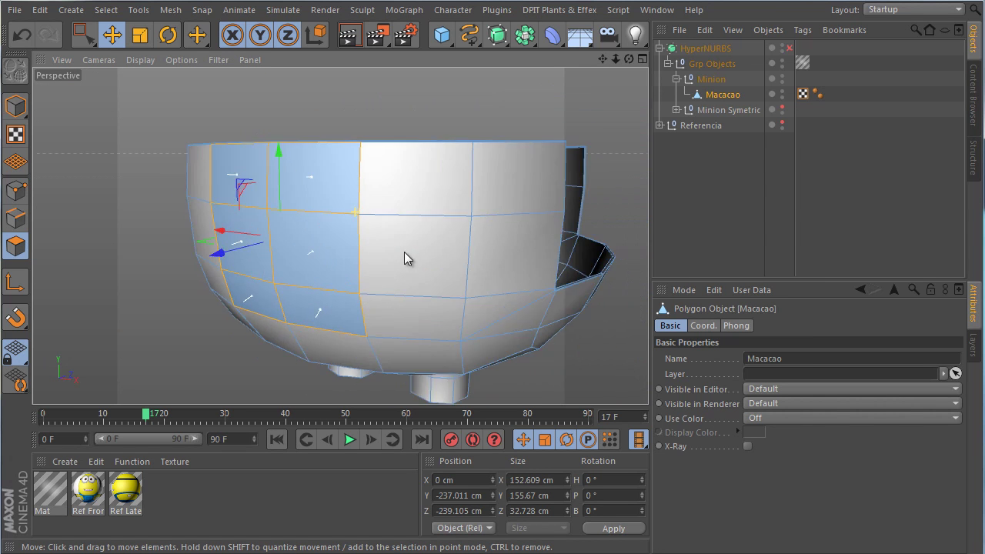
pyautogui.keyDown('alt'); pyautogui.moveTo(404, 257); pyautogui.dragTo(408, 278); pyautogui.keyUp('alt')
pyautogui.rightClick(331, 90)
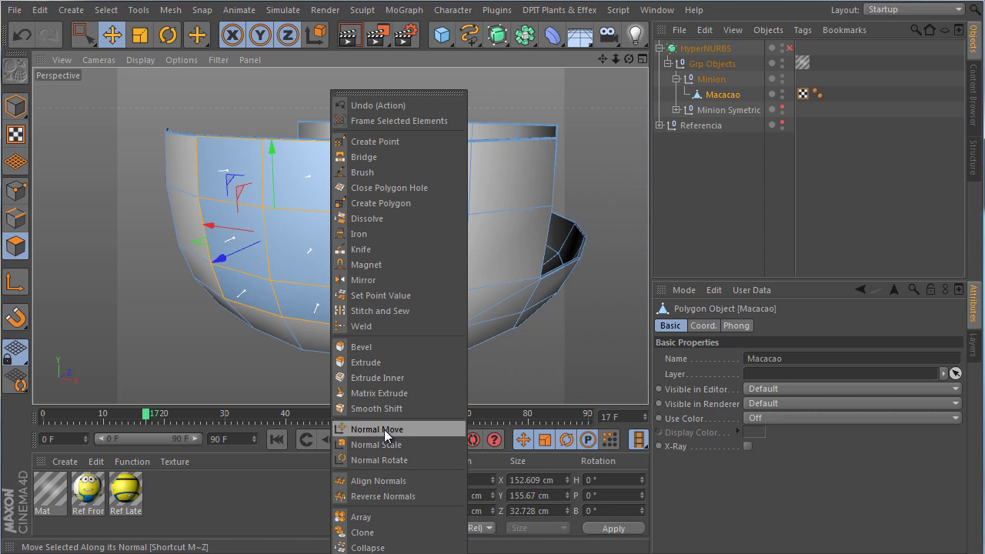
pyautogui.click(267, 85)
pyautogui.rightClick(273, 78)
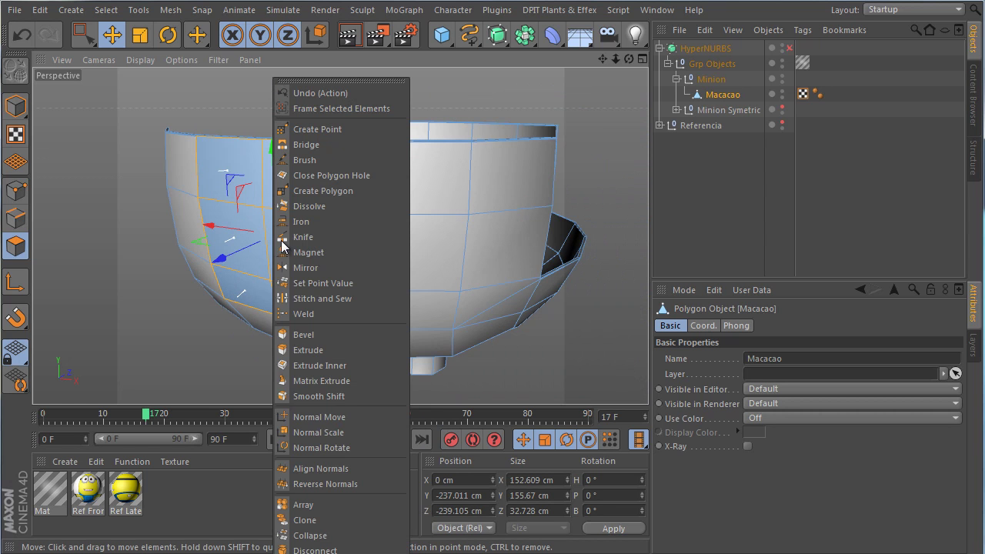
pyautogui.click(304, 553)
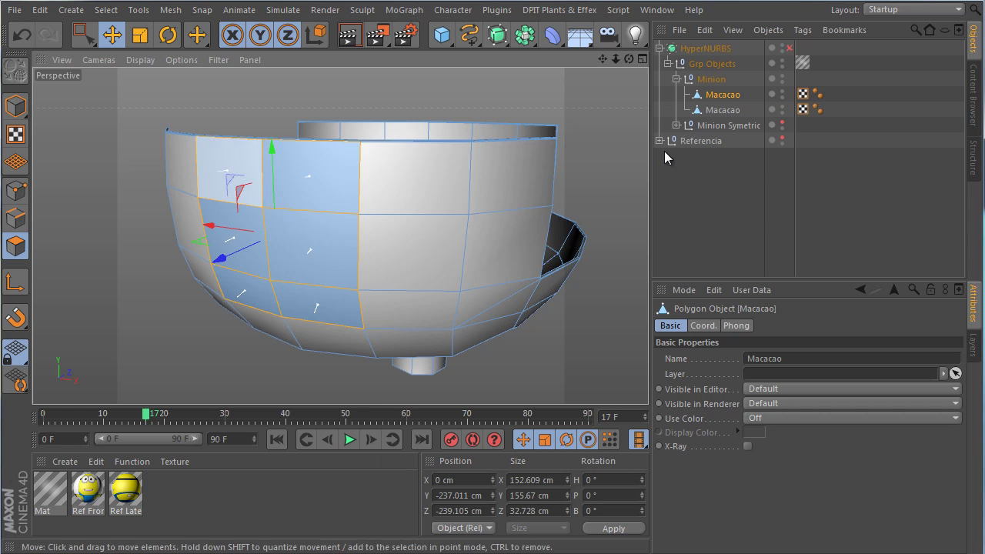
# Rename the split-off copy of the Macacao object as Bolso.
pyautogui.click(733, 90)
pyautogui.click(713, 109)
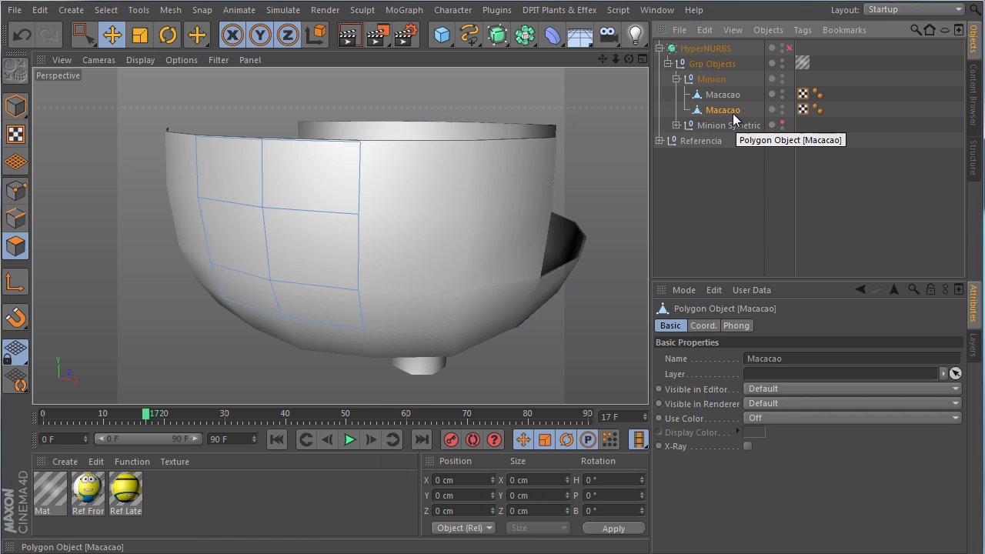
pyautogui.doubleClick(727, 110)
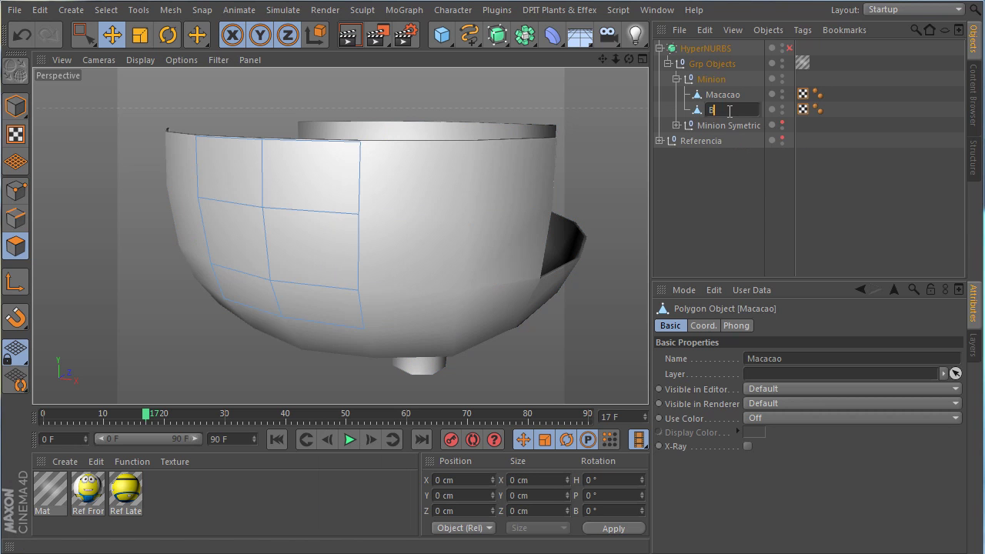
pyautogui.write('Bolso')
pyautogui.press('Return')
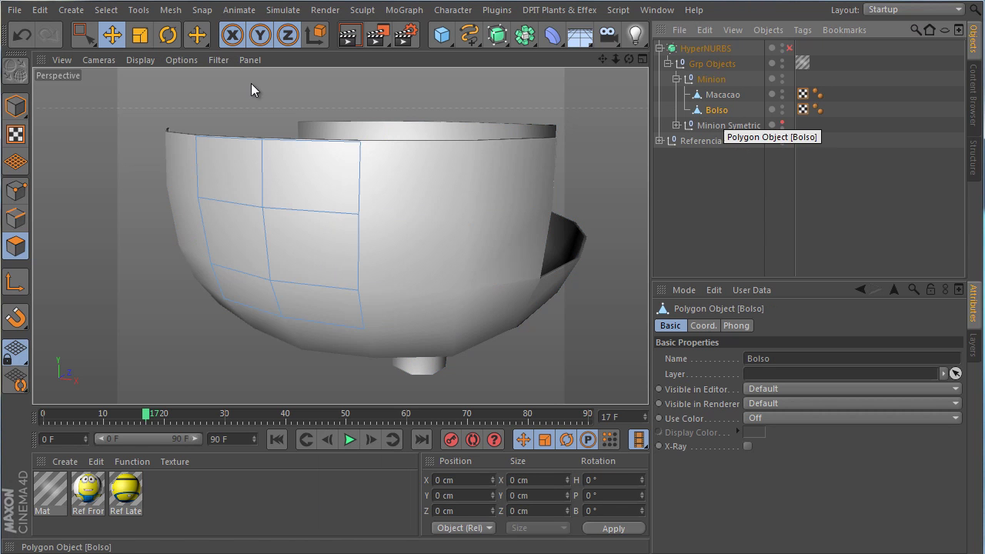
# Switch to model mode and center the Bolso object's axis on its own geometry.
pyautogui.click(23, 108)
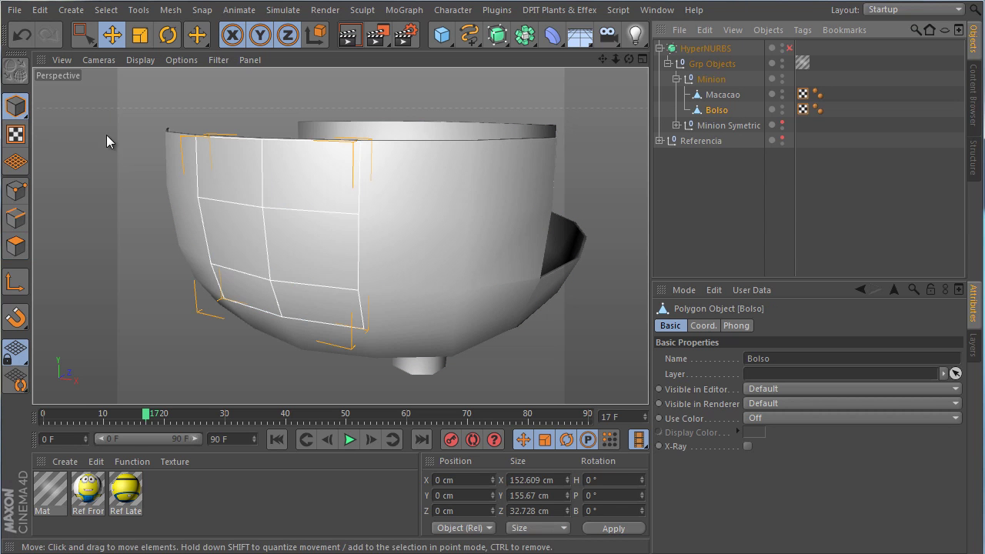
pyautogui.click(259, 167)
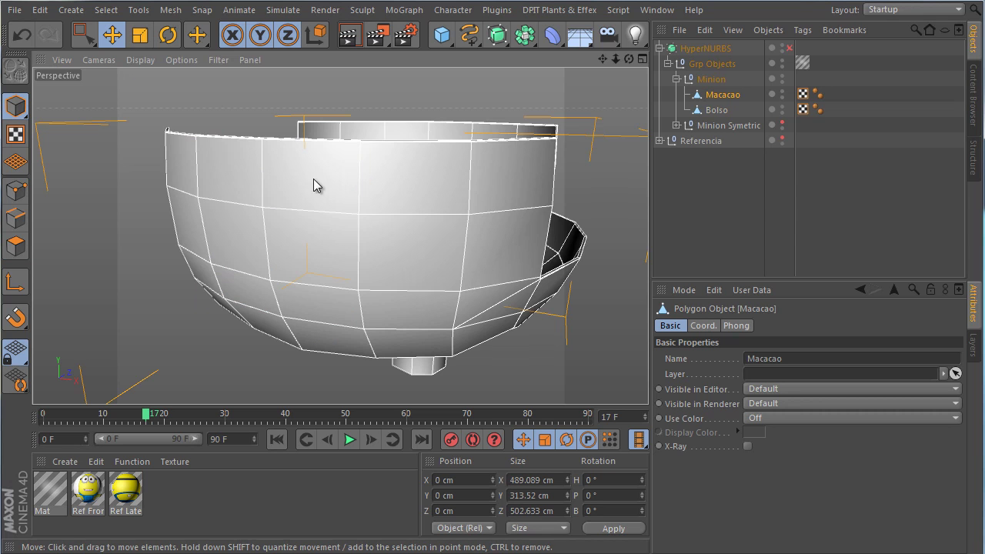
pyautogui.click(731, 109)
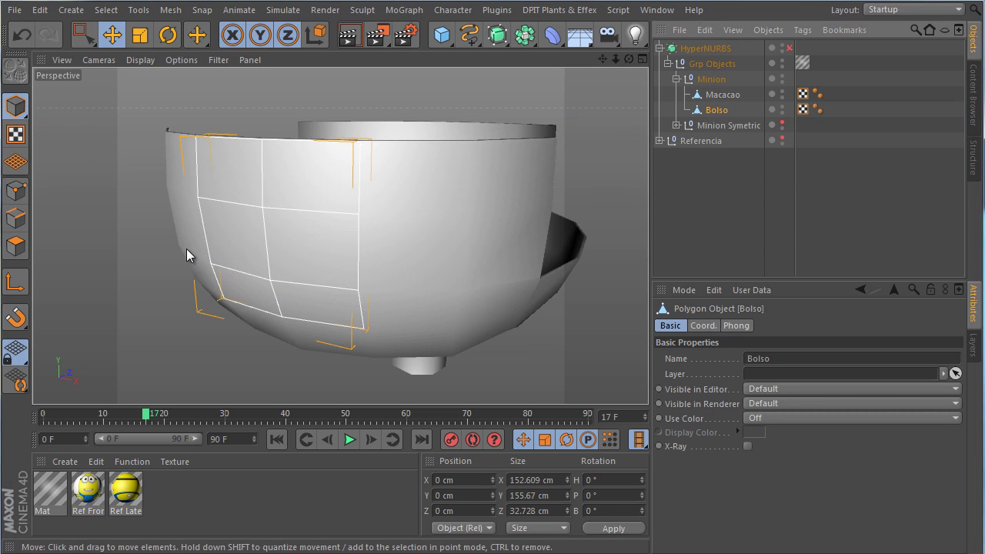
pyautogui.click(172, 10)
pyautogui.moveTo(198, 151)
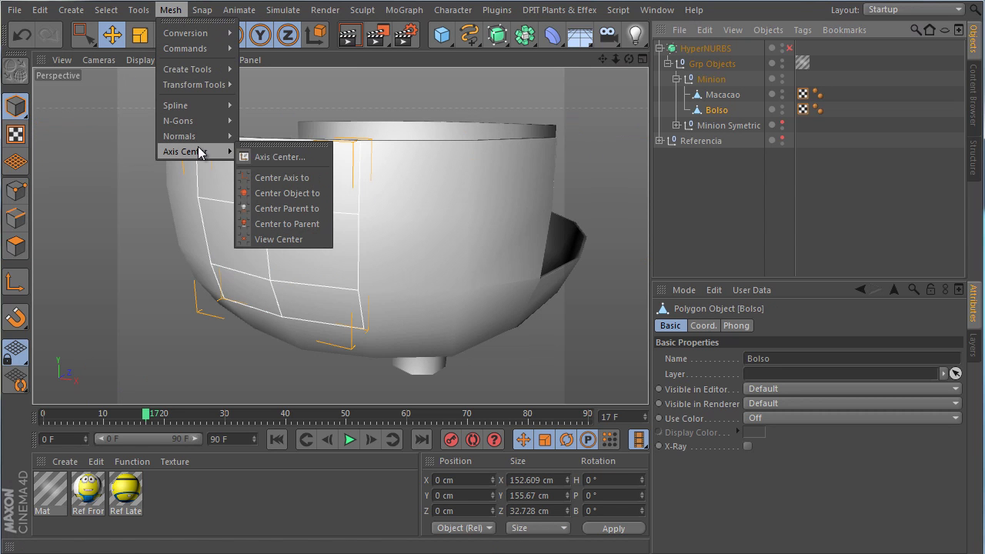
pyautogui.click(283, 178)
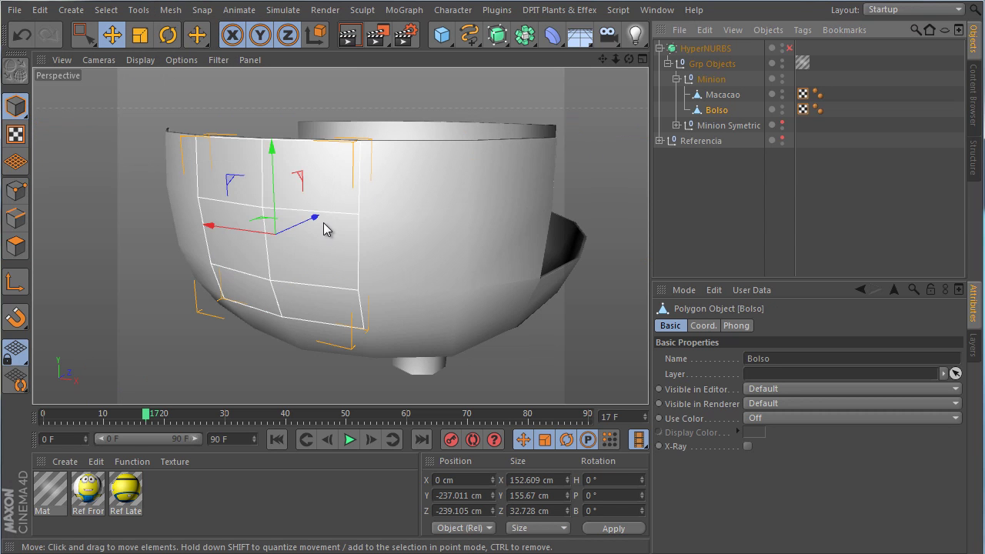
# Move Bolso forward to about Z -252.5 cm and scale it uniformly down to about 85 × 87 cm.
pyautogui.moveTo(308, 221); pyautogui.dragTo(305, 222)
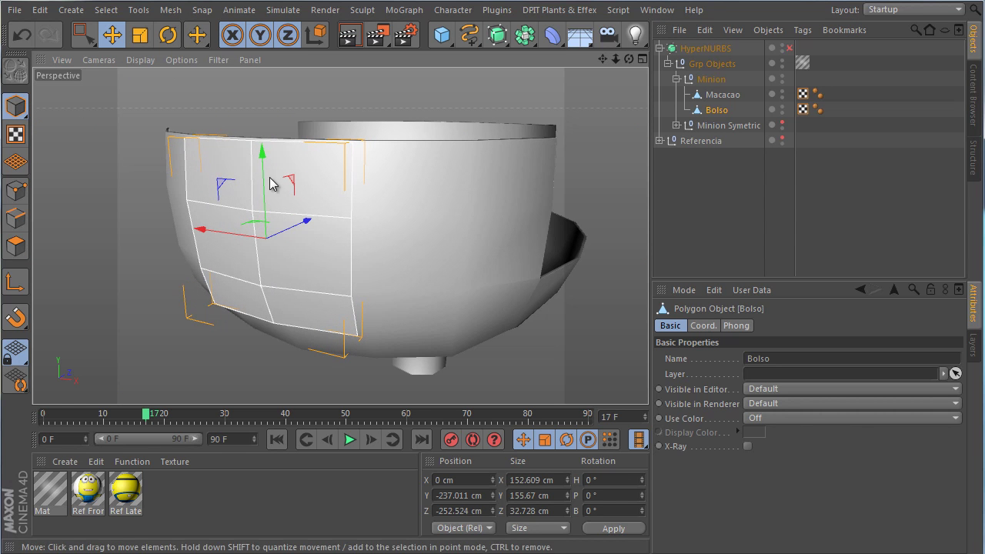
pyautogui.click(139, 35)
pyautogui.moveTo(211, 134); pyautogui.dragTo(323, 208)
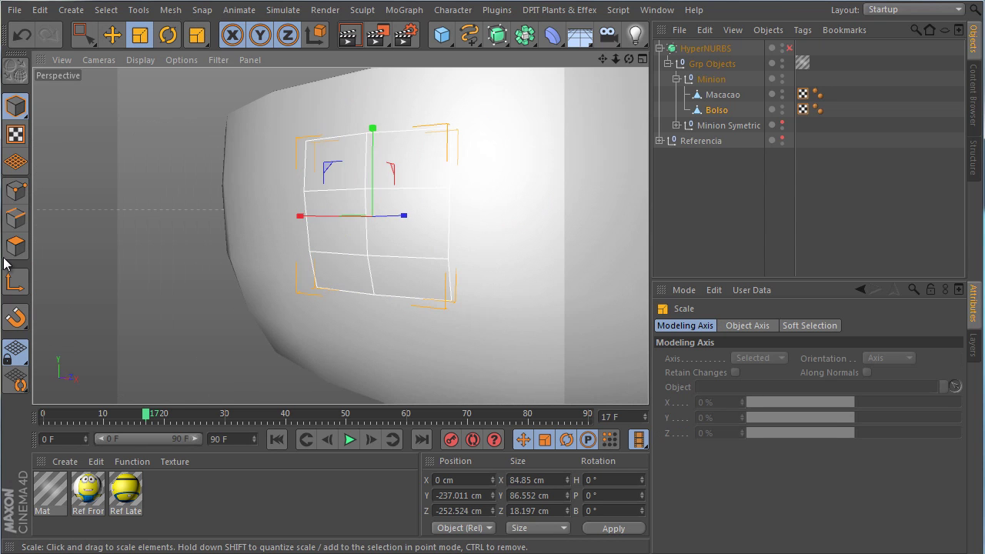
# Lower the middle point of Bolso's bottom edge to about Y -49.6 cm.
pyautogui.click(16, 190)
pyautogui.click(379, 293)
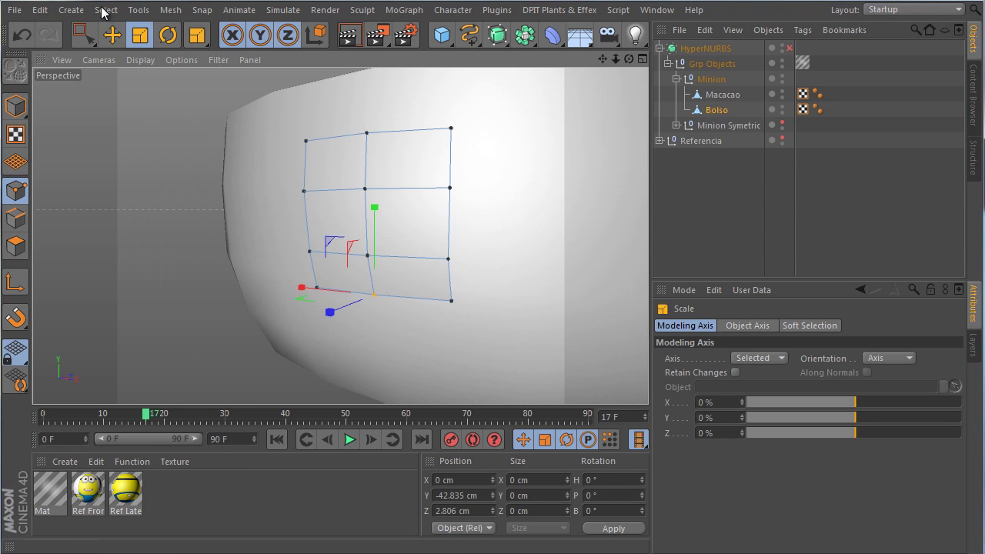
pyautogui.click(112, 35)
pyautogui.moveTo(373, 213); pyautogui.dragTo(374, 227)
# Select Bolso's two bottom corner points and scale them inward along X to about 59.7 cm apart.
pyautogui.click(90, 37)
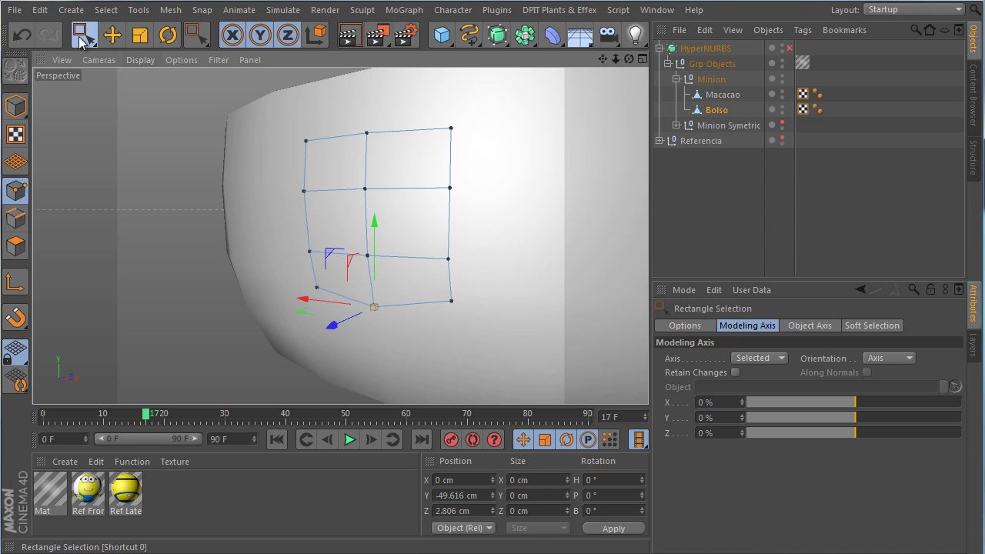
pyautogui.moveTo(282, 278); pyautogui.dragTo(338, 300)
pyautogui.keyDown('shift'); pyautogui.moveTo(475, 323); pyautogui.dragTo(476, 323); pyautogui.keyUp('shift')
pyautogui.keyDown('alt'); pyautogui.moveTo(468, 310); pyautogui.dragTo(538, 310); pyautogui.keyUp('alt')
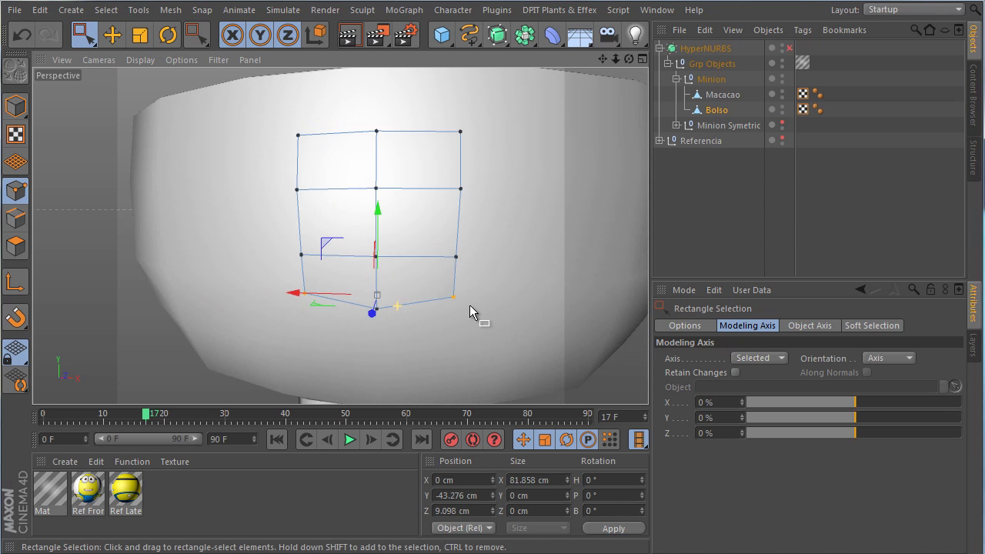
pyautogui.click(139, 34)
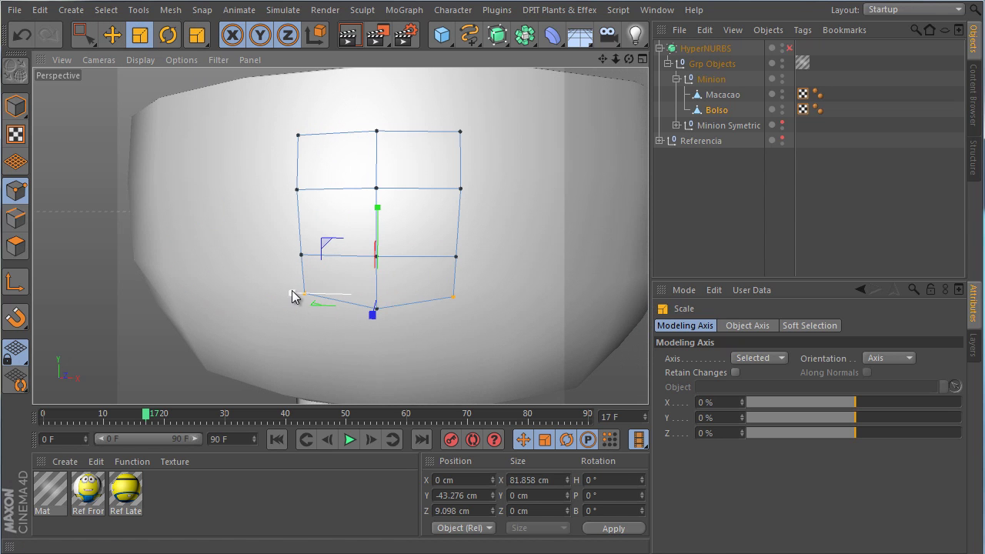
pyautogui.moveTo(315, 297); pyautogui.dragTo(315, 297)
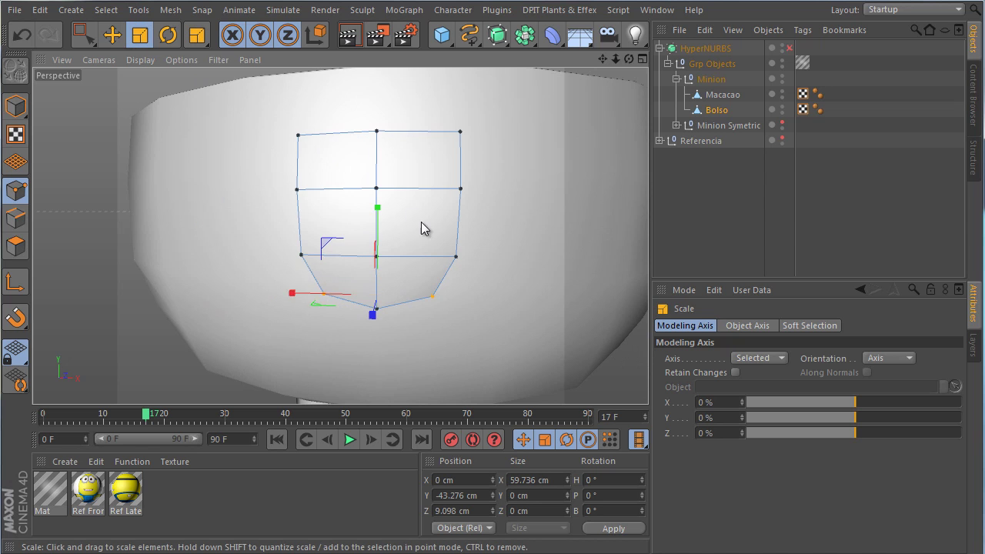
# Move Bolso's two bottom corner points forward along Z to about 5.1 cm.
pyautogui.keyDown('alt'); pyautogui.moveTo(421, 221); pyautogui.dragTo(377, 260); pyautogui.keyUp('alt')
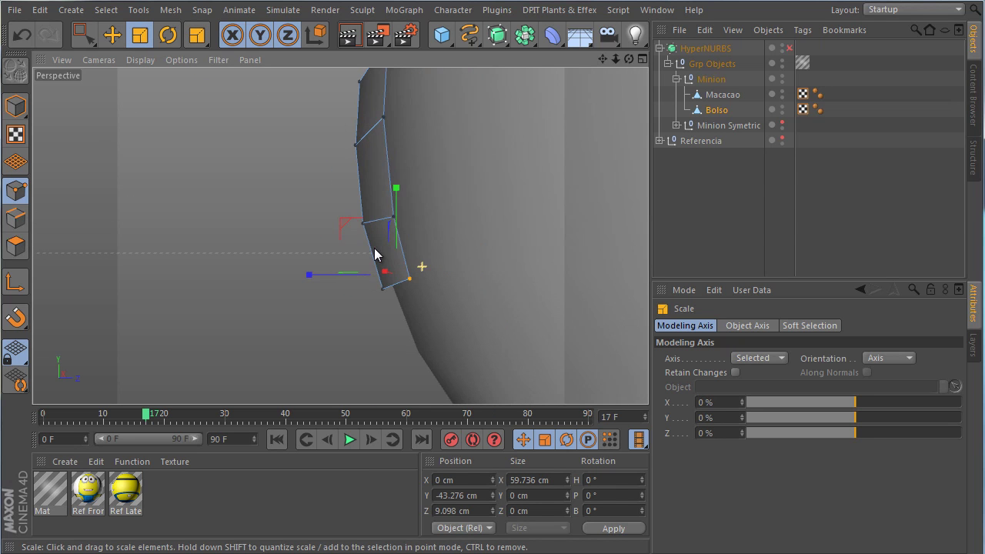
pyautogui.click(111, 35)
pyautogui.moveTo(314, 283); pyautogui.dragTo(356, 269)
pyautogui.scroll(3, 370, 225)
pyautogui.keyDown('alt'); pyautogui.moveTo(369, 225); pyautogui.dragTo(314, 206, button='middle'); pyautogui.keyUp('alt')
# Select all the edges around Bolso's outer outline.
pyautogui.click(15, 217)
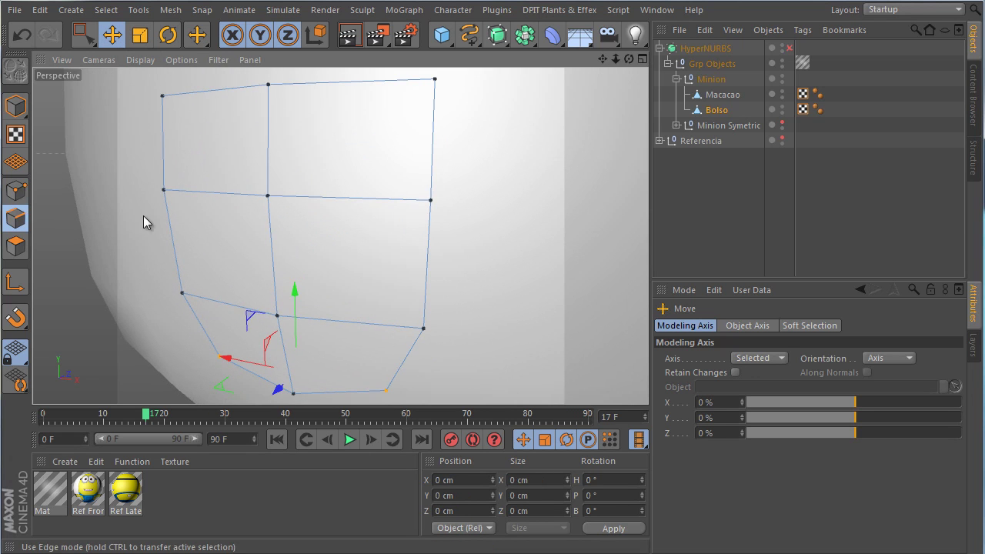
pyautogui.scroll(-3, 437, 165)
pyautogui.click(400, 167)
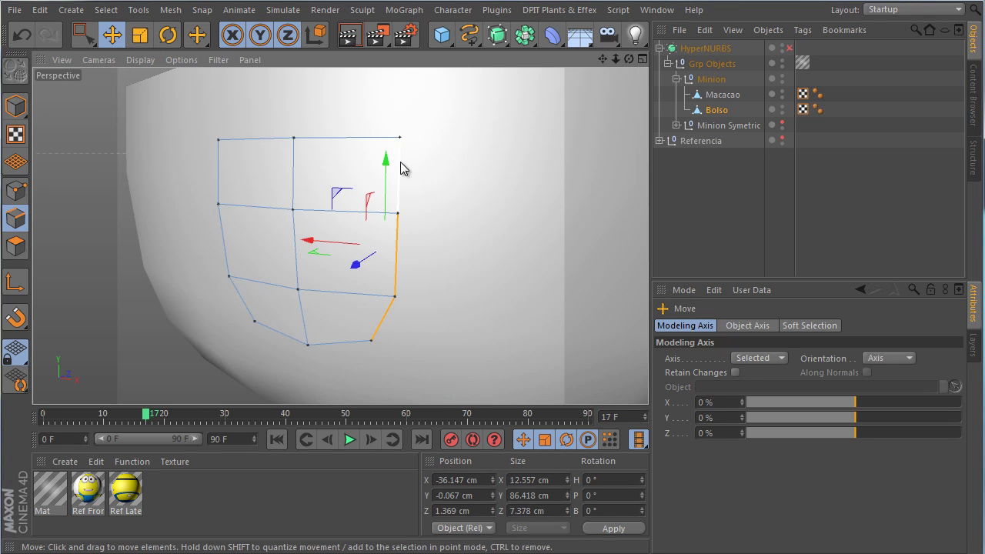
pyautogui.keyDown('shift'); pyautogui.click(336, 142); pyautogui.keyUp('shift')
pyautogui.keyDown('shift'); pyautogui.click(228, 142); pyautogui.keyUp('shift')
pyautogui.keyDown('shift'); pyautogui.click(220, 175); pyautogui.keyUp('shift')
pyautogui.keyDown('shift'); pyautogui.click(223, 239); pyautogui.keyUp('shift')
pyautogui.keyDown('shift'); pyautogui.click(249, 310); pyautogui.keyUp('shift')
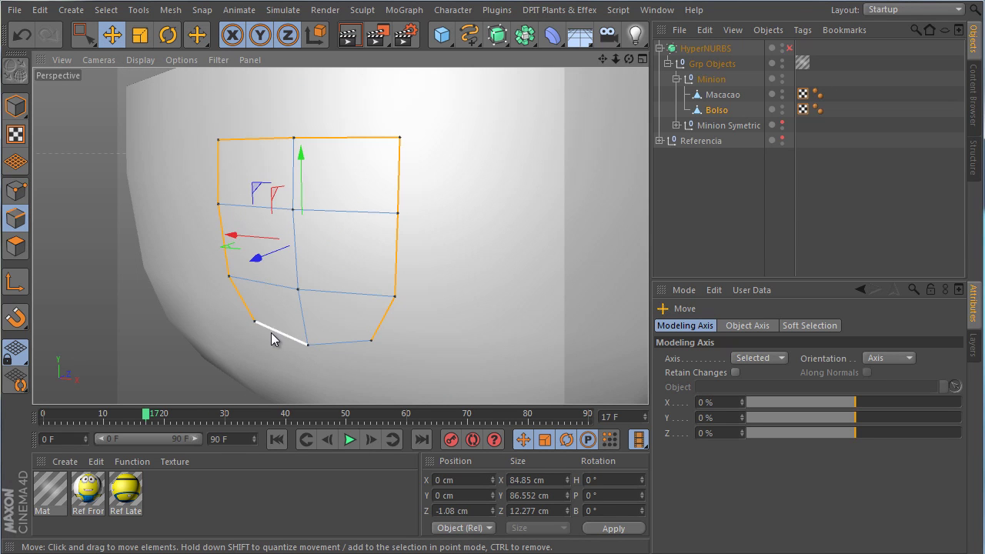
pyautogui.keyDown('shift'); pyautogui.click(271, 332); pyautogui.keyUp('shift')
pyautogui.keyDown('shift'); pyautogui.click(339, 342); pyautogui.keyUp('shift')
# Extrude the outline edges with a 0 cm offset and move the new edges back toward the body to about Z 2.3 cm.
pyautogui.keyDown('alt'); pyautogui.moveTo(384, 177); pyautogui.dragTo(315, 167); pyautogui.keyUp('alt')
pyautogui.keyDown('alt'); pyautogui.moveTo(315, 167); pyautogui.dragTo(416, 178, button='right'); pyautogui.keyUp('alt')
pyautogui.rightClick(416, 178)
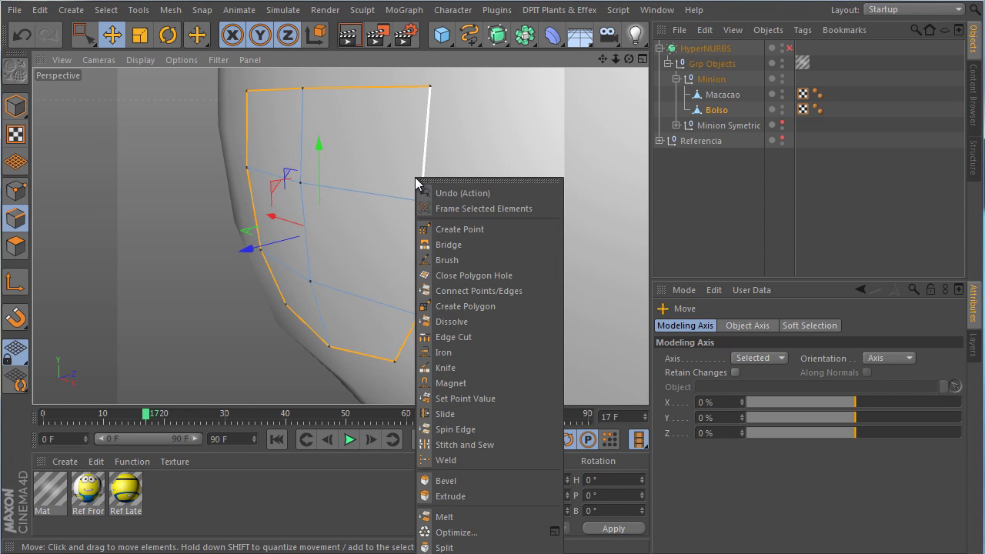
pyautogui.click(470, 499)
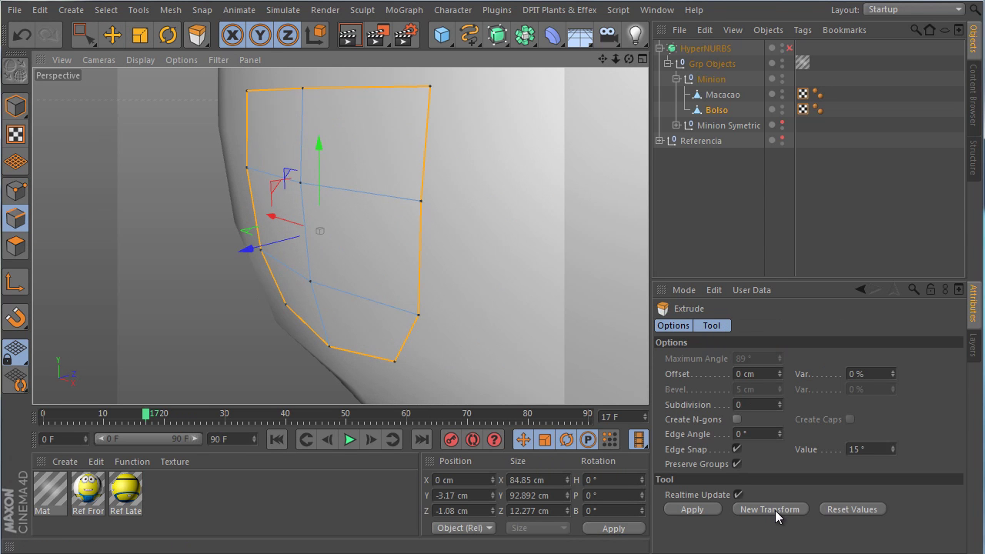
pyautogui.keyDown('alt'); pyautogui.moveTo(227, 180); pyautogui.dragTo(204, 284); pyautogui.keyUp('alt')
pyautogui.moveTo(121, 280); pyautogui.dragTo(131, 282)
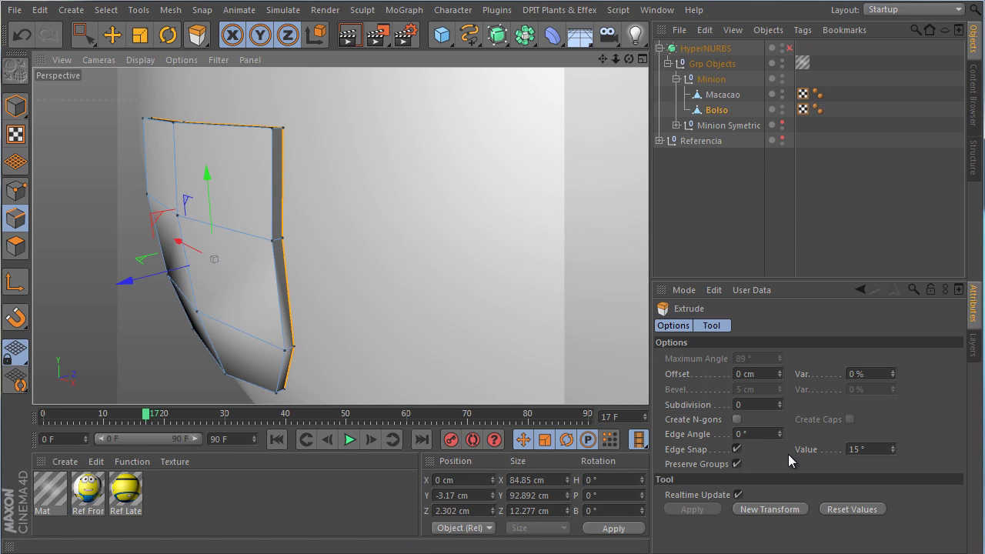
# Scale the extruded outline edges uniformly up to about 101 × 111 cm.
pyautogui.click(140, 35)
pyautogui.moveTo(204, 228); pyautogui.dragTo(370, 245)
pyautogui.keyDown('alt'); pyautogui.moveTo(369, 203); pyautogui.dragTo(434, 129); pyautogui.keyUp('alt')
pyautogui.scroll(-3, 339, 236)
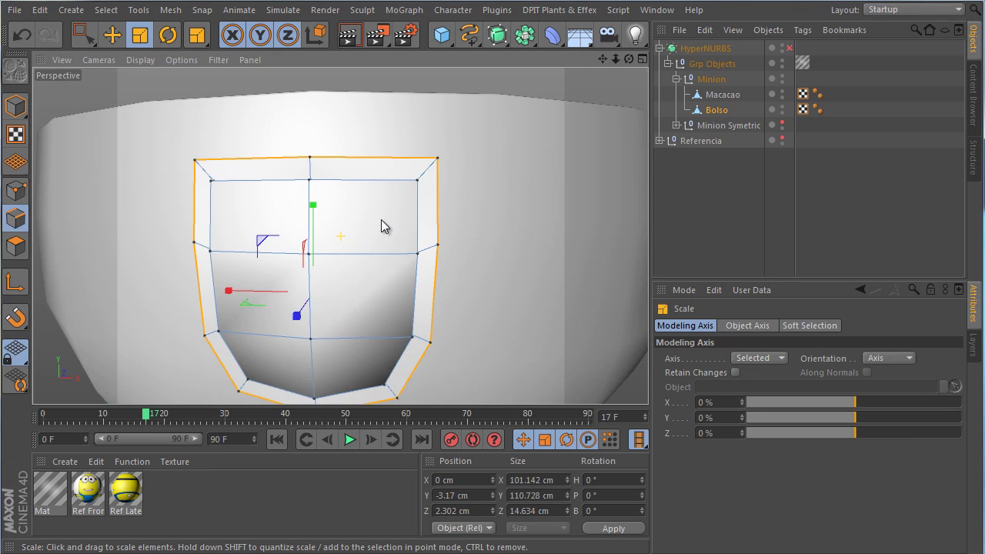
pyautogui.keyDown('alt'); pyautogui.moveTo(381, 219); pyautogui.dragTo(383, 194); pyautogui.keyUp('alt')
pyautogui.keyDown('alt'); pyautogui.moveTo(384, 194); pyautogui.dragTo(378, 147, button='middle'); pyautogui.keyUp('alt')
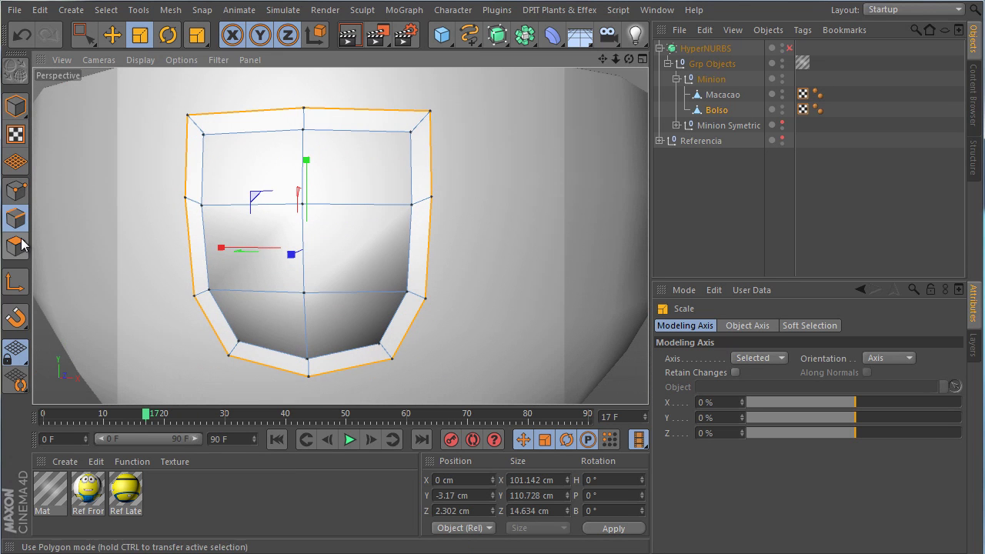
# Select the extruded border polygons along the pocket's top edge and delete them.
pyautogui.click(16, 246)
pyautogui.keyDown('alt'); pyautogui.moveTo(246, 170); pyautogui.dragTo(350, 184); pyautogui.keyUp('alt')
pyautogui.click(387, 126)
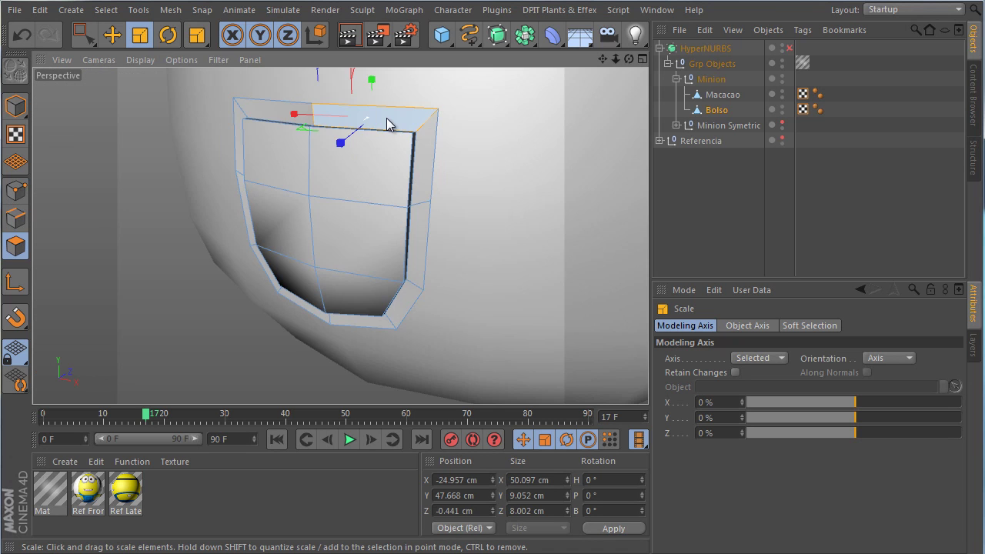
pyautogui.keyDown('shift'); pyautogui.click(275, 110); pyautogui.keyUp('shift')
pyautogui.scroll(5, 366, 115)
pyautogui.keyDown('ctrl'); pyautogui.click(355, 173); pyautogui.keyUp('ctrl')
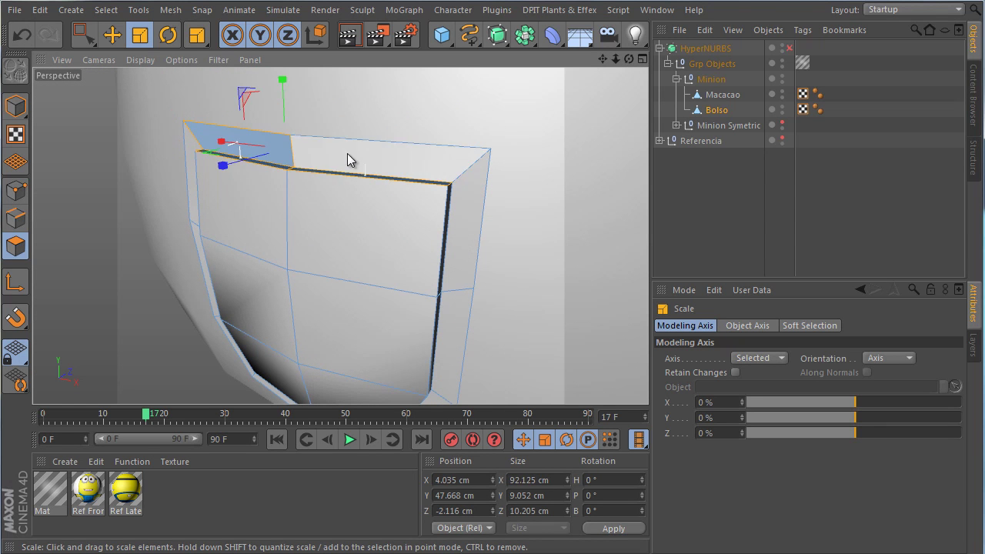
pyautogui.keyDown('shift'); pyautogui.click(350, 153); pyautogui.keyUp('shift')
pyautogui.press('Delete')
pyautogui.scroll(-5, 300, 174)
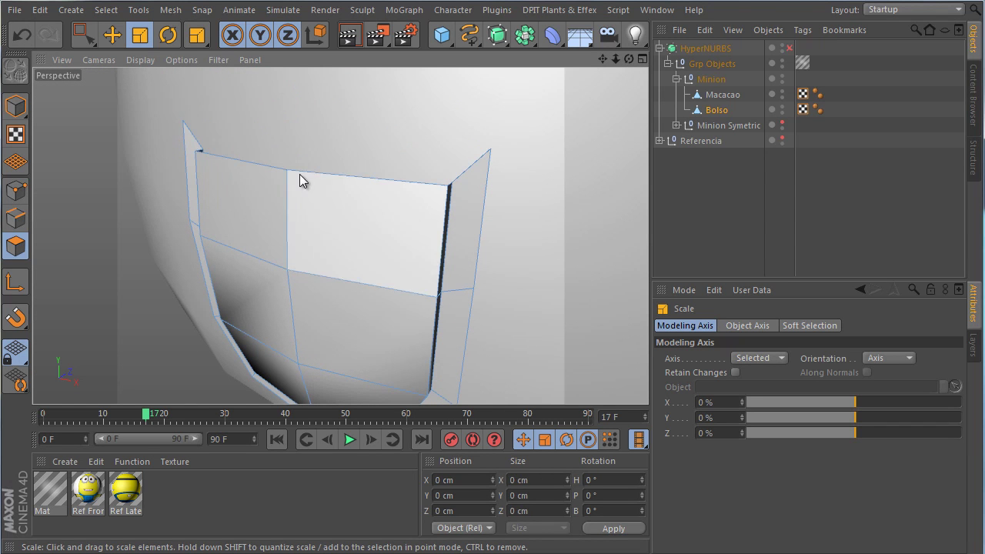
# Select all of Bolso's points and optimize them with a 0.01 cm tolerance to remove the stray point above the pocket.
pyautogui.click(16, 191)
pyautogui.keyDown('alt'); pyautogui.moveTo(291, 182); pyautogui.dragTo(402, 373); pyautogui.keyUp('alt')
pyautogui.hotkey('ctrl', 'z')
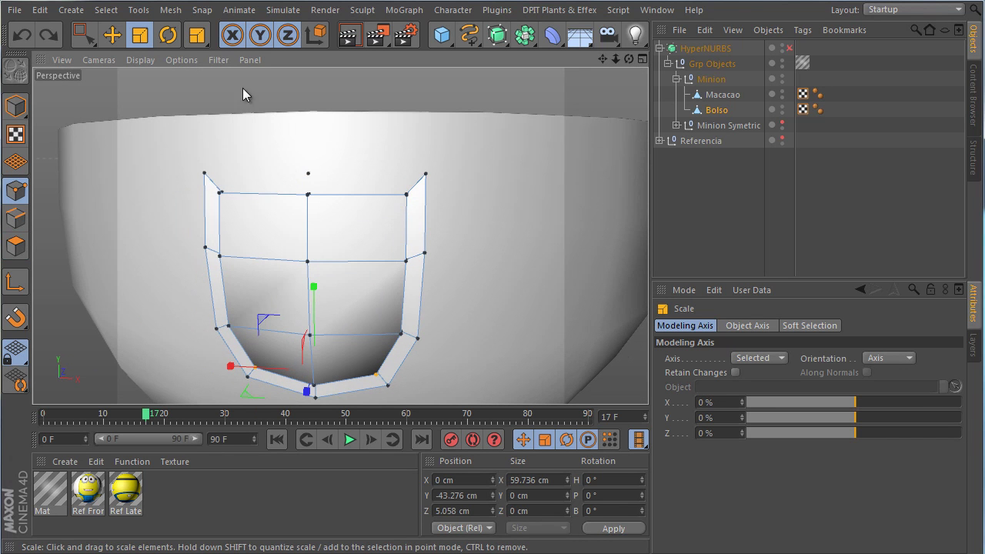
pyautogui.click(82, 35)
pyautogui.moveTo(171, 145); pyautogui.dragTo(580, 427)
pyautogui.rightClick(333, 187)
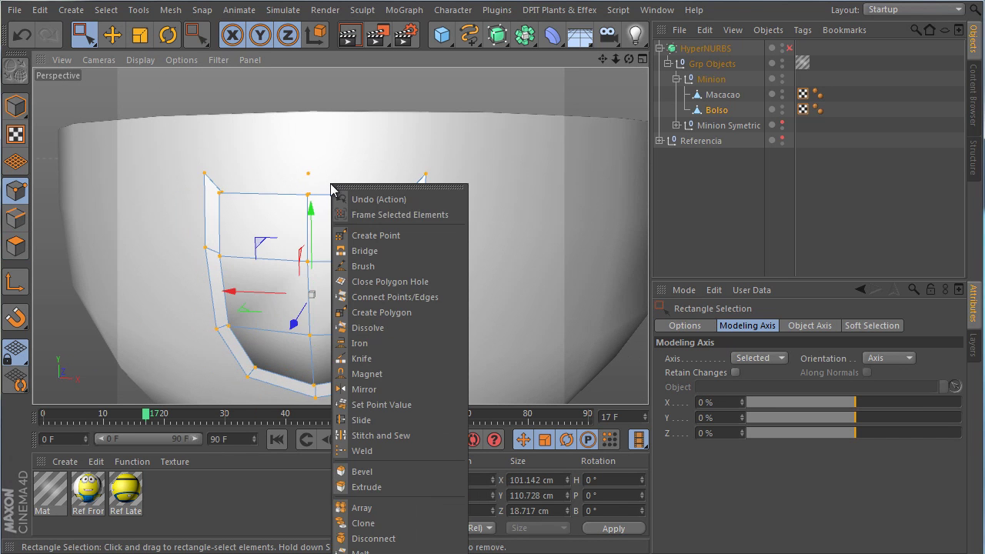
pyautogui.click(459, 553)
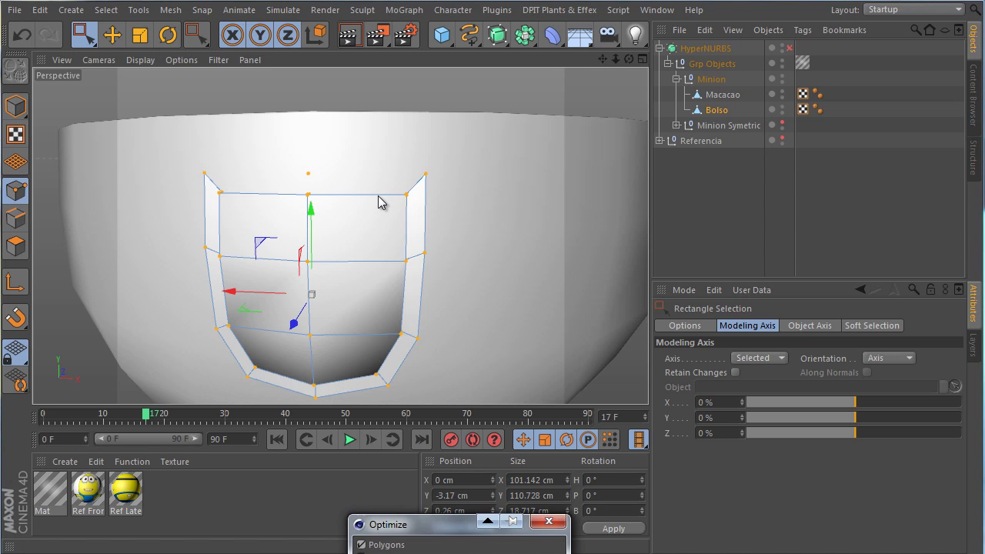
pyautogui.moveTo(427, 532); pyautogui.dragTo(437, 240)
pyautogui.click(437, 312)
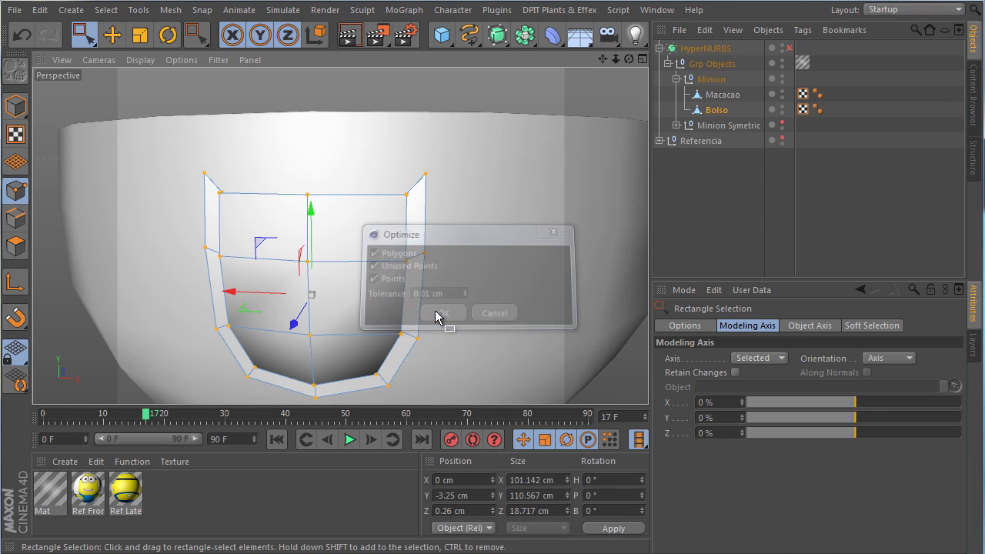
# Select the points along the pocket's top edge and scale them down along Y to about 2.3 cm.
pyautogui.moveTo(159, 108); pyautogui.dragTo(465, 210)
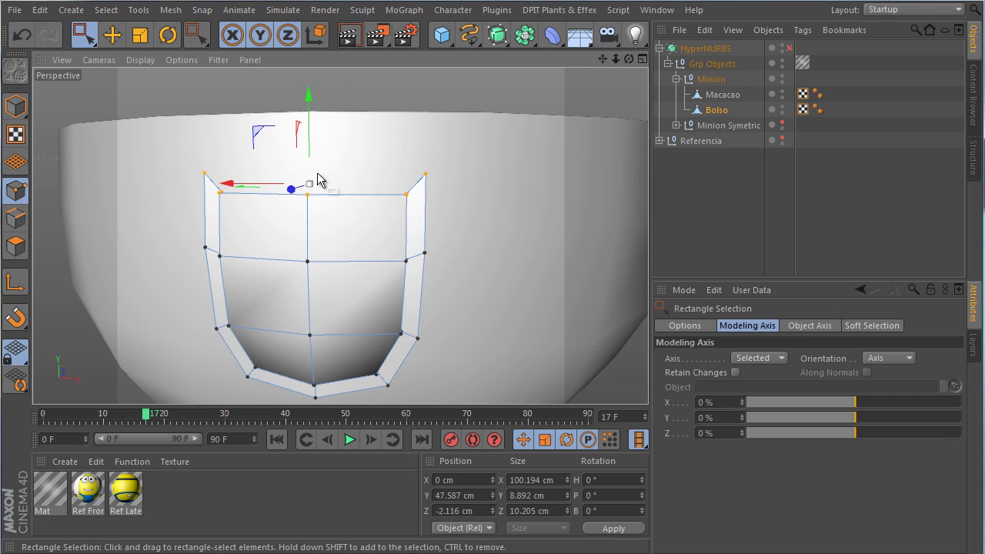
pyautogui.click(139, 34)
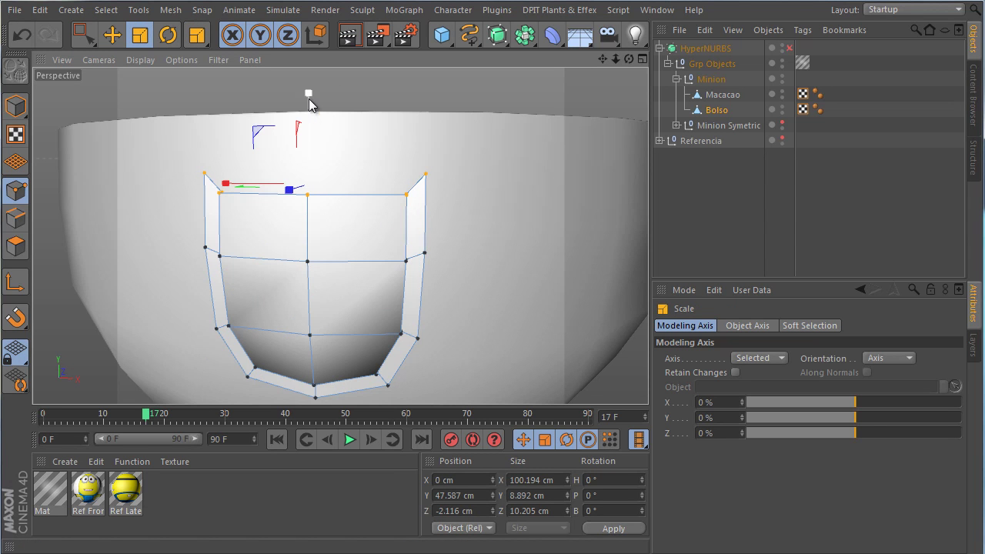
pyautogui.moveTo(308, 98); pyautogui.dragTo(385, 166)
# Select the inner side and bottom edges of the pocket's rim and scale them uniformly down to about 81 × 93 cm.
pyautogui.click(15, 218)
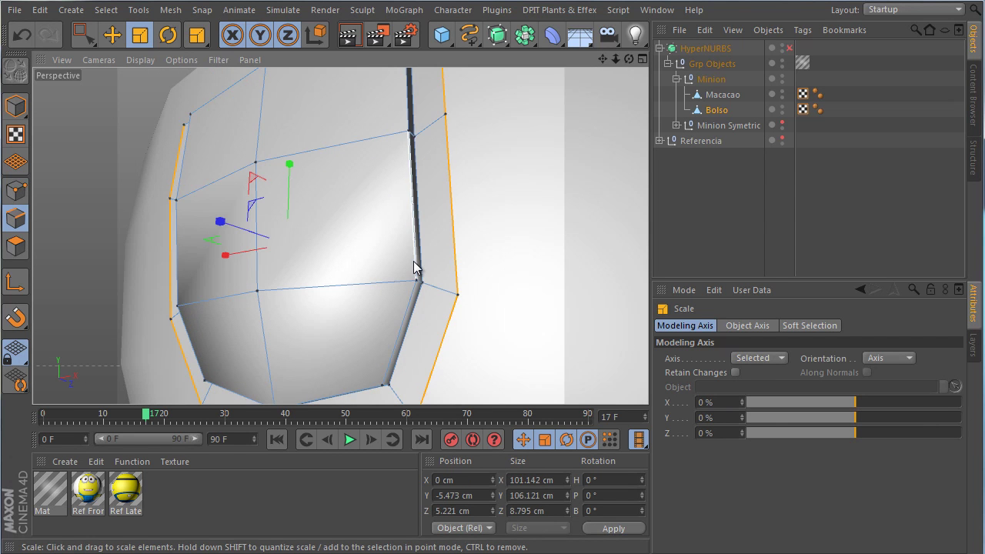
pyautogui.click(414, 266)
pyautogui.keyDown('shift'); pyautogui.click(414, 300); pyautogui.keyUp('shift')
pyautogui.keyDown('shift'); pyautogui.click(361, 391); pyautogui.keyUp('shift')
pyautogui.keyDown('shift'); pyautogui.click(245, 393); pyautogui.keyUp('shift')
pyautogui.keyDown('alt'); pyautogui.moveTo(213, 272); pyautogui.dragTo(267, 240); pyautogui.keyUp('alt')
pyautogui.keyDown('shift'); pyautogui.click(167, 336); pyautogui.keyUp('shift')
pyautogui.keyDown('shift'); pyautogui.click(167, 335); pyautogui.keyUp('shift')
pyautogui.keyDown('alt'); pyautogui.moveTo(304, 201); pyautogui.dragTo(392, 287); pyautogui.keyUp('alt')
pyautogui.keyDown('alt'); pyautogui.moveTo(392, 287); pyautogui.dragTo(370, 183, button='right'); pyautogui.keyUp('alt')
pyautogui.keyDown('alt'); pyautogui.moveTo(370, 183); pyautogui.dragTo(343, 256); pyautogui.keyUp('alt')
pyautogui.keyDown('alt'); pyautogui.moveTo(334, 193); pyautogui.dragTo(403, 226); pyautogui.keyUp('alt')
# In the Right view, select the pocket's top edges and flatten them along Y to 0 cm.
pyautogui.middleClick(423, 182)
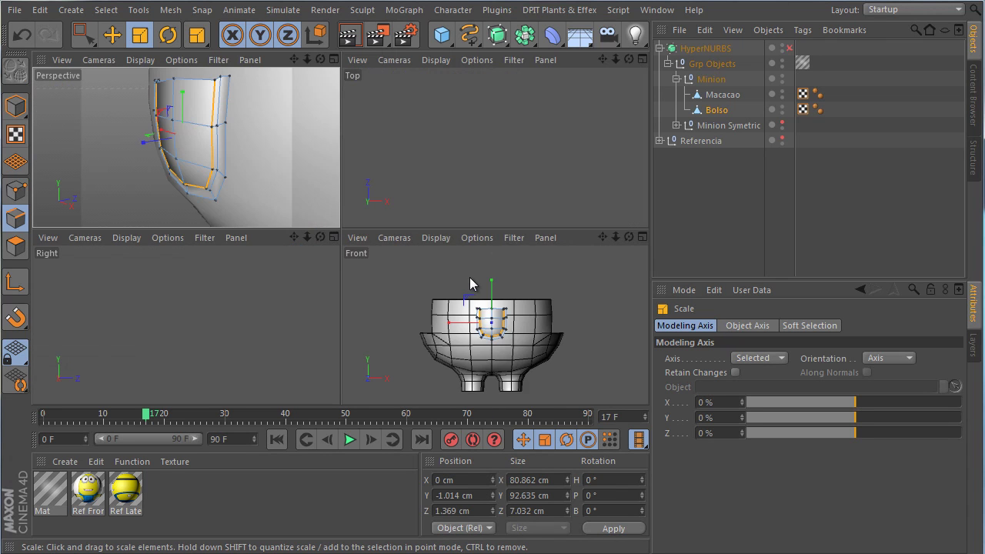
pyautogui.middleClick(232, 289)
pyautogui.press('s')
pyautogui.scroll(-4, 318, 213)
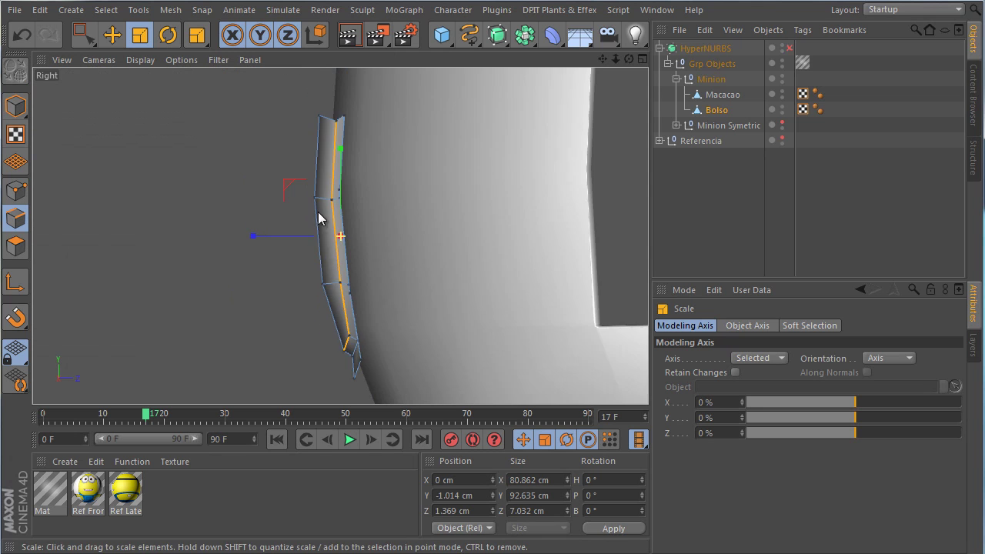
pyautogui.scroll(3, 350, 123)
pyautogui.keyDown('alt'); pyautogui.moveTo(329, 93); pyautogui.dragTo(306, 204, button='middle'); pyautogui.keyUp('alt')
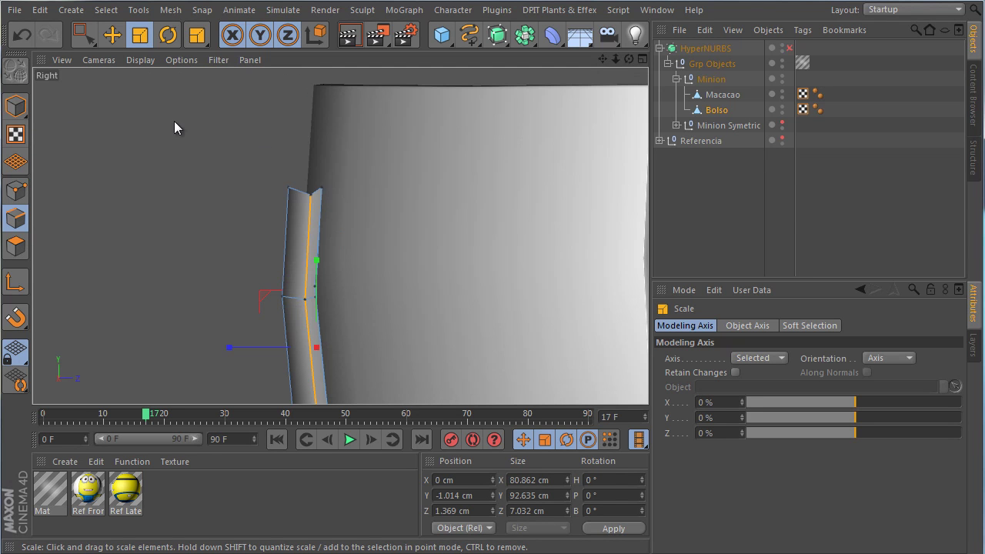
pyautogui.keyDown('alt'); pyautogui.moveTo(267, 245); pyautogui.dragTo(206, 158, button='middle'); pyautogui.keyUp('alt')
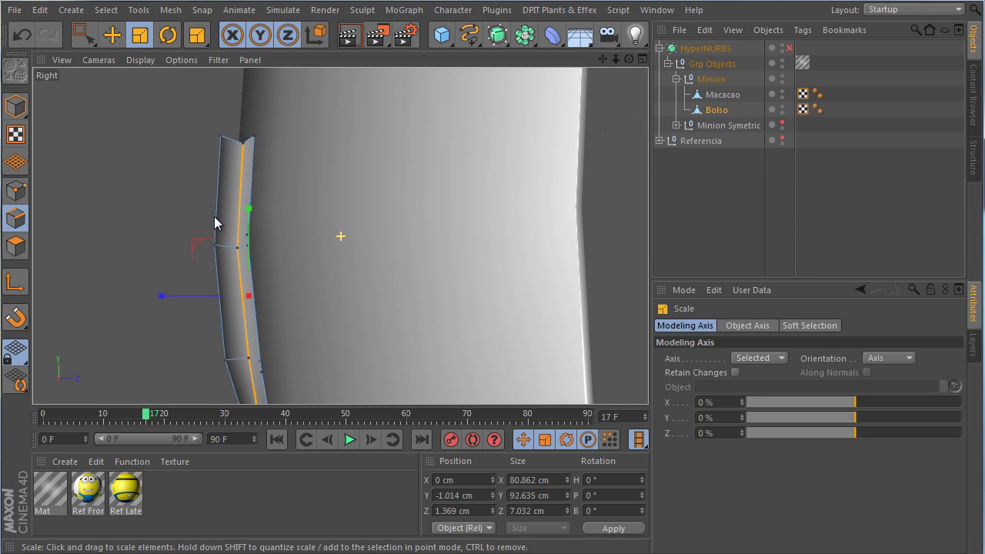
pyautogui.click(83, 34)
pyautogui.moveTo(152, 103); pyautogui.dragTo(307, 163)
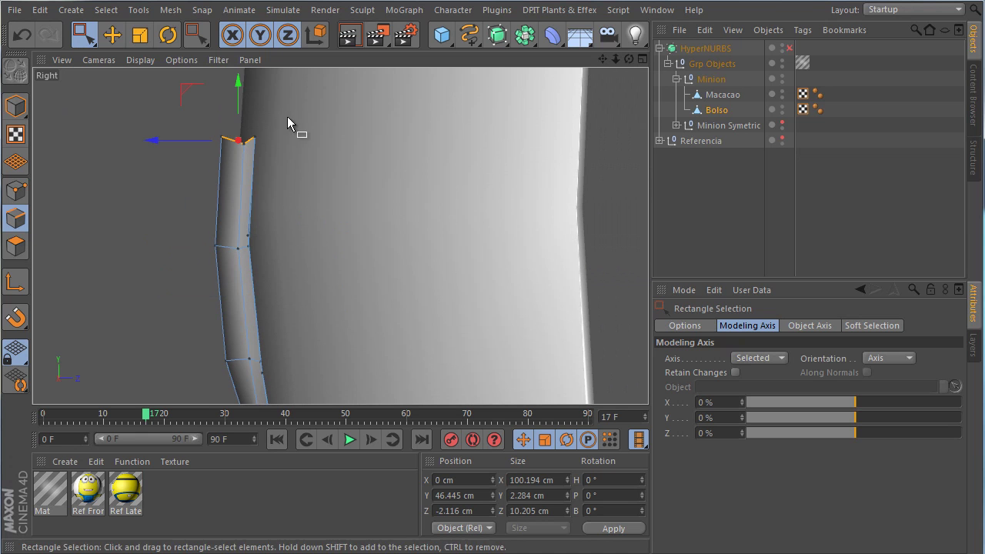
pyautogui.click(140, 35)
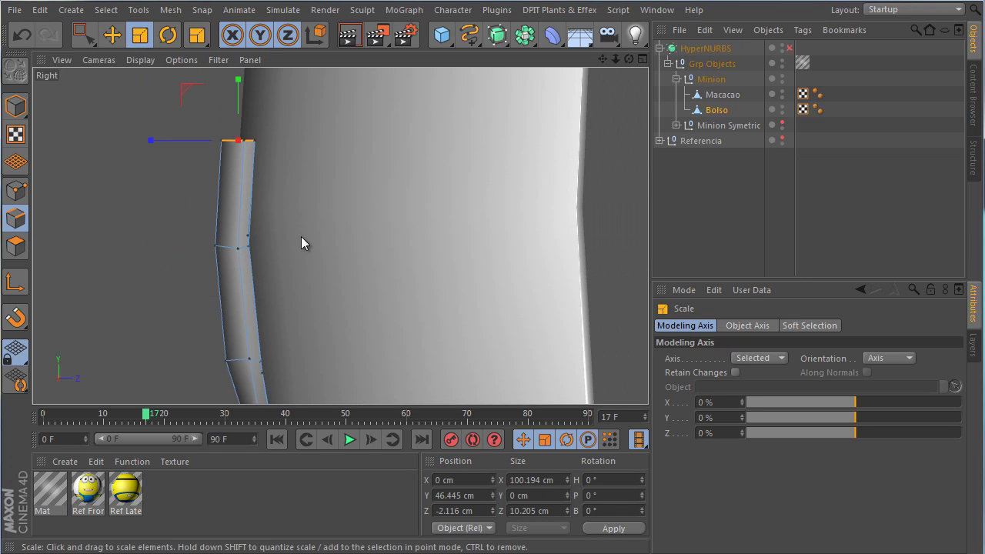
# Select the pocket's outermost edge loop and move it back into the body to about Z 9.4 cm.
pyautogui.keyDown('alt'); pyautogui.moveTo(301, 236); pyautogui.dragTo(291, 113, button='middle'); pyautogui.keyUp('alt')
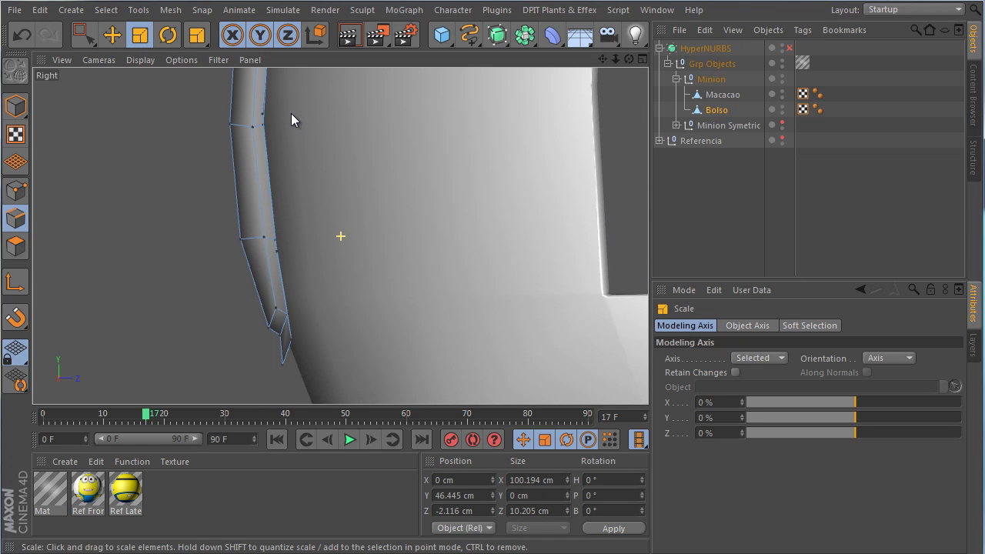
pyautogui.click(15, 246)
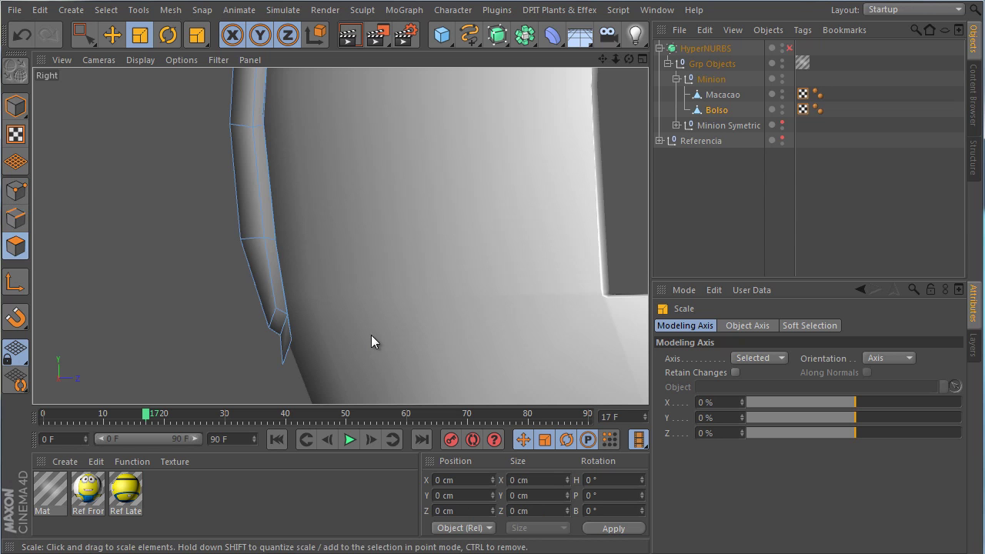
pyautogui.click(15, 219)
pyautogui.doubleClick(286, 355)
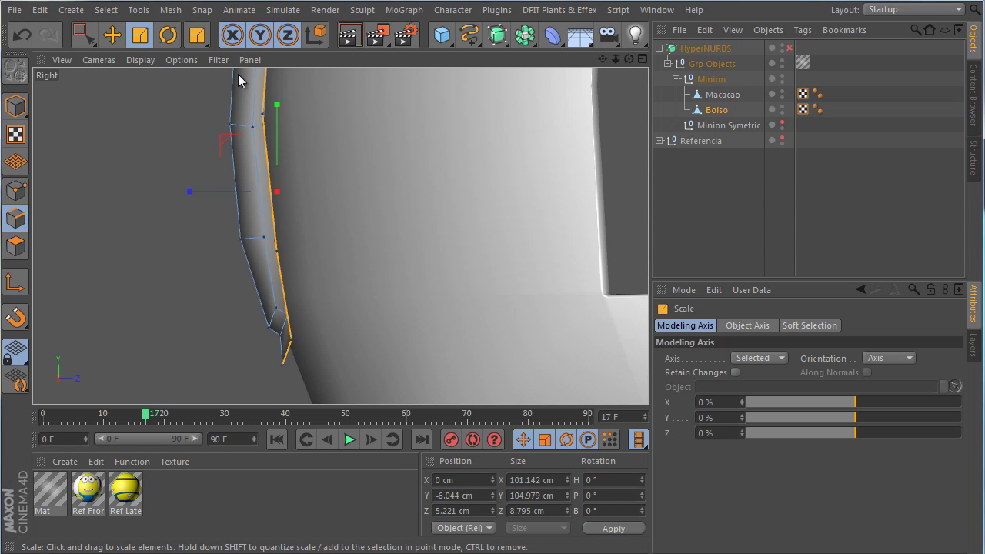
pyautogui.keyDown('alt'); pyautogui.moveTo(306, 155); pyautogui.dragTo(340, 264, button='middle'); pyautogui.keyUp('alt')
pyautogui.middleClick(279, 151)
pyautogui.middleClick(228, 137)
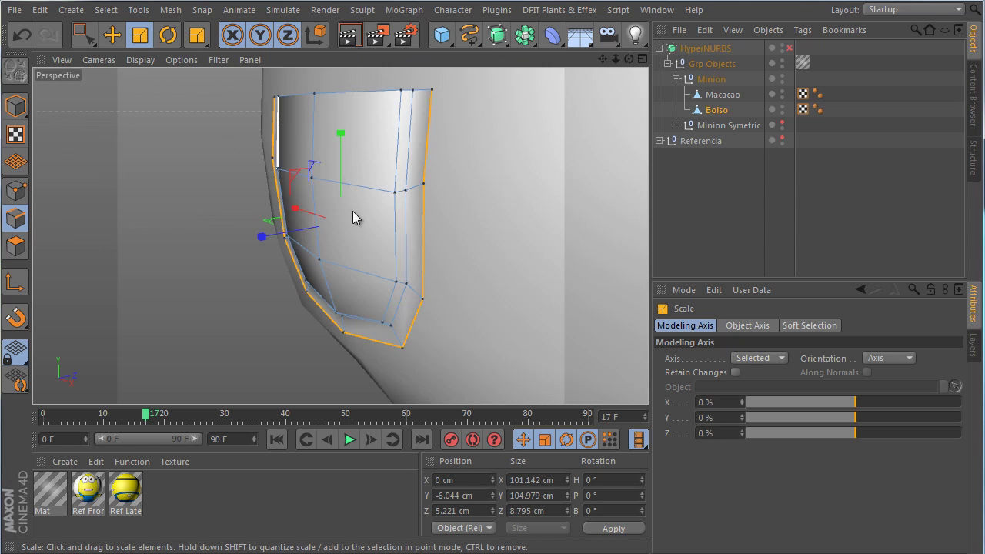
pyautogui.keyDown('alt'); pyautogui.moveTo(416, 230); pyautogui.dragTo(385, 194); pyautogui.keyUp('alt')
pyautogui.middleClick(356, 205)
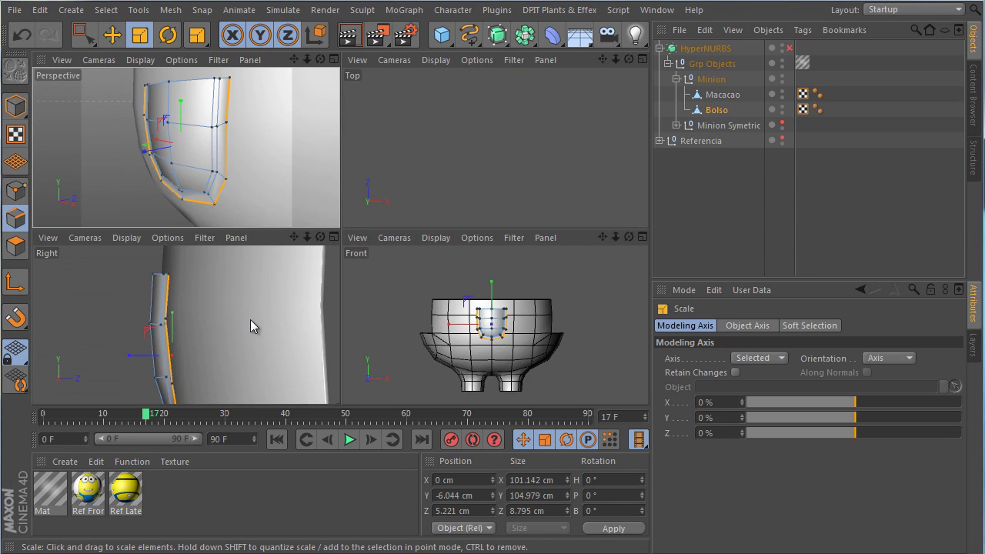
pyautogui.middleClick(250, 319)
pyautogui.scroll(3, 212, 267)
pyautogui.click(113, 45)
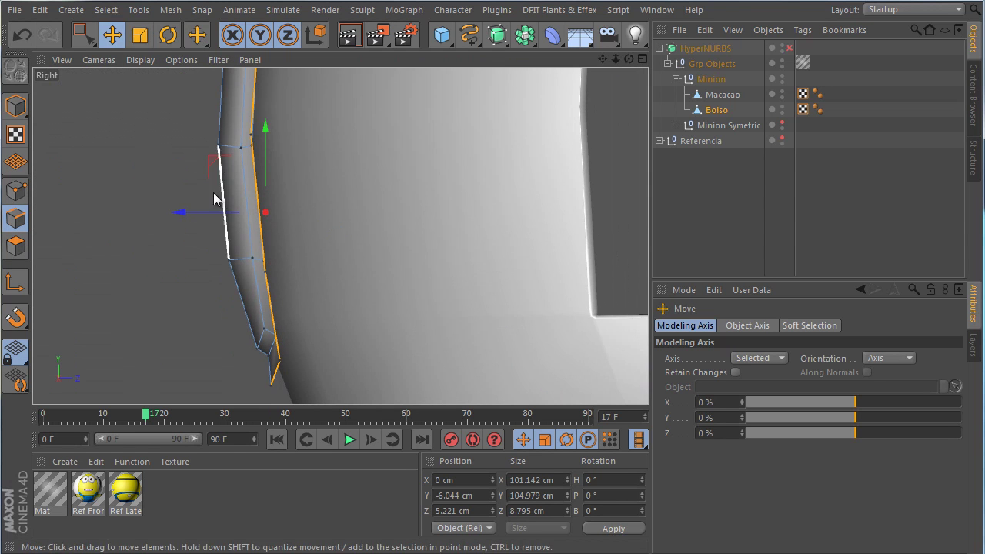
pyautogui.moveTo(180, 211); pyautogui.dragTo(196, 221)
pyautogui.keyDown('alt'); pyautogui.moveTo(232, 248); pyautogui.dragTo(256, 312, button='middle'); pyautogui.keyUp('alt')
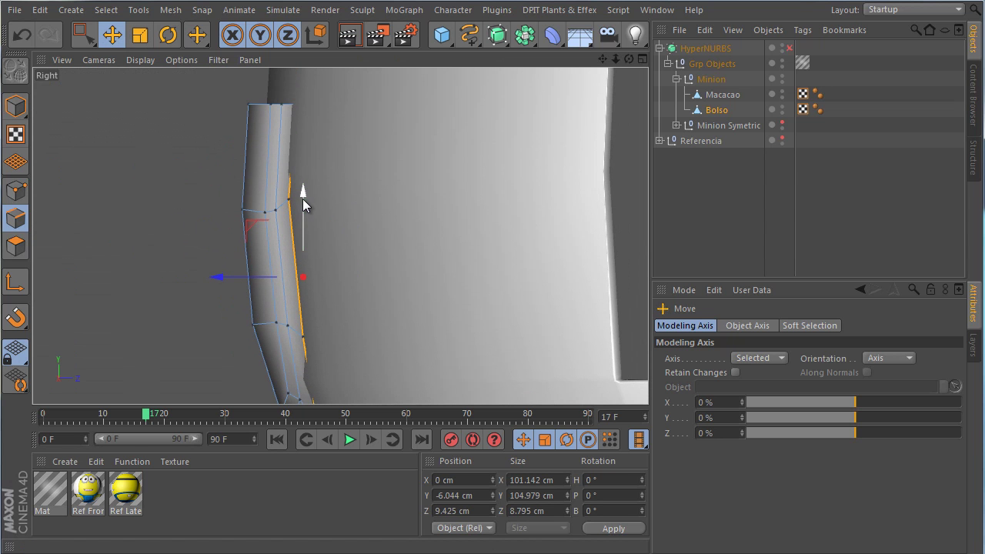
# Switch to model mode and move the whole Bolso object slightly back toward the body to about Z -251.8 cm.
pyautogui.click(15, 106)
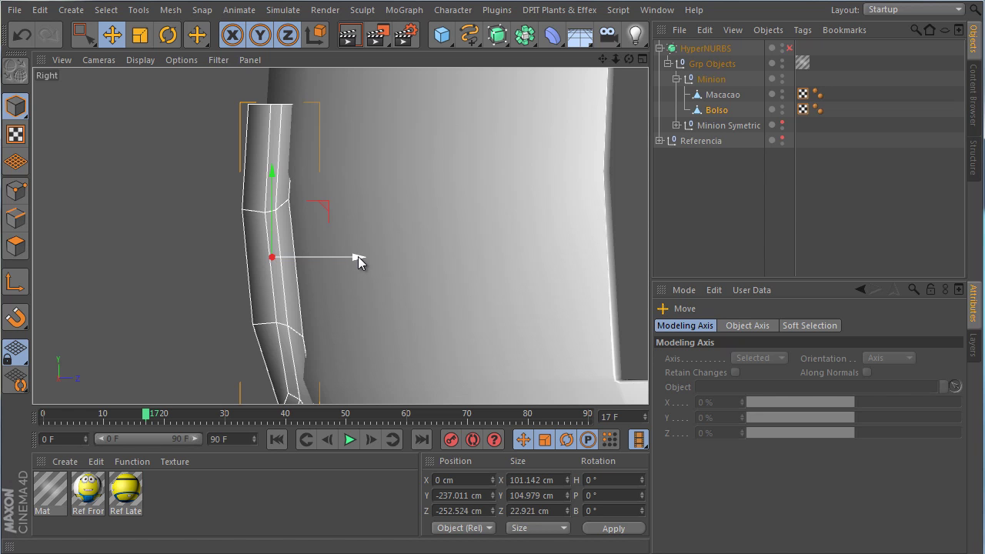
pyautogui.moveTo(357, 256); pyautogui.dragTo(359, 256)
pyautogui.middleClick(205, 176)
pyautogui.middleClick(245, 176)
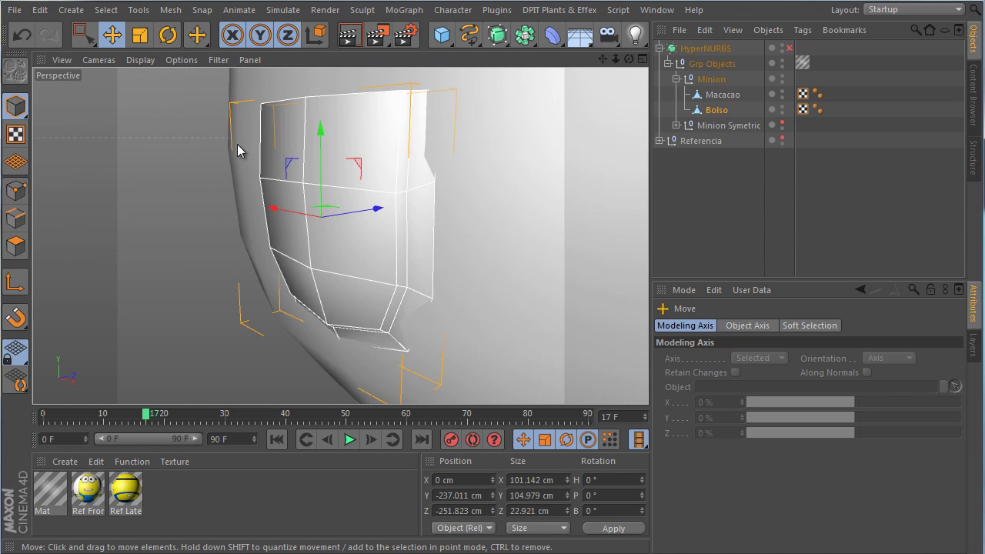
pyautogui.keyDown('alt'); pyautogui.moveTo(237, 144); pyautogui.dragTo(565, 209); pyautogui.keyUp('alt')
pyautogui.keyDown('alt'); pyautogui.moveTo(507, 100); pyautogui.dragTo(474, 220); pyautogui.keyUp('alt')
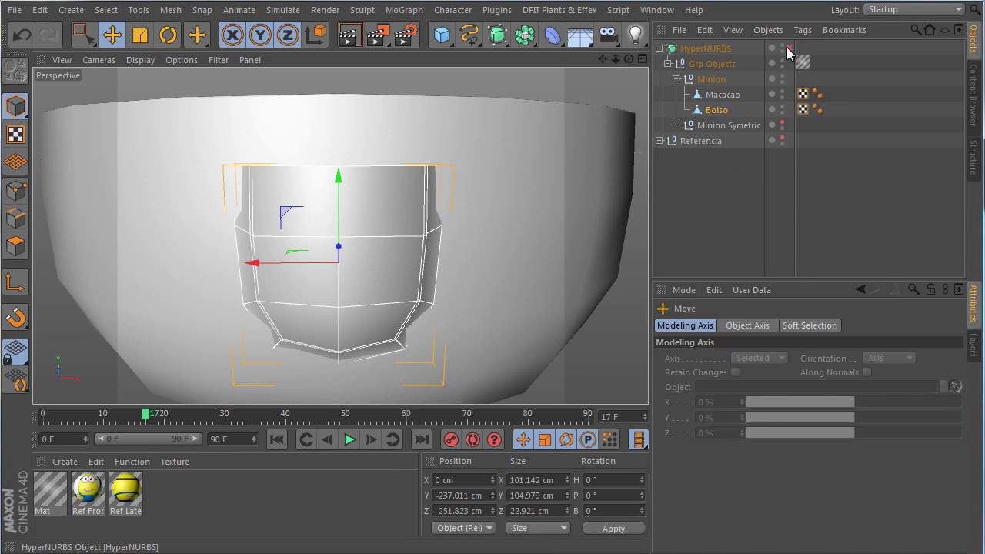
# Turn off HyperNURBS smoothing and cut an edge loop around the Bolso pocket just below its top edge, at about 5.2 % offset.
pyautogui.click(561, 371)
pyautogui.scroll(2, 377, 231)
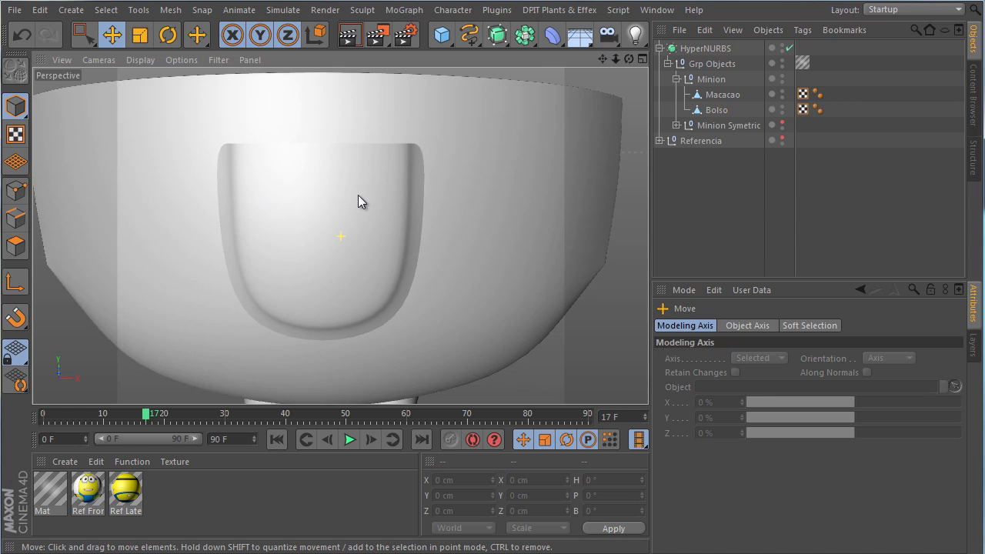
pyautogui.keyDown('alt'); pyautogui.moveTo(358, 196); pyautogui.dragTo(457, 213); pyautogui.keyUp('alt')
pyautogui.click(346, 249)
pyautogui.scroll(2, 457, 213)
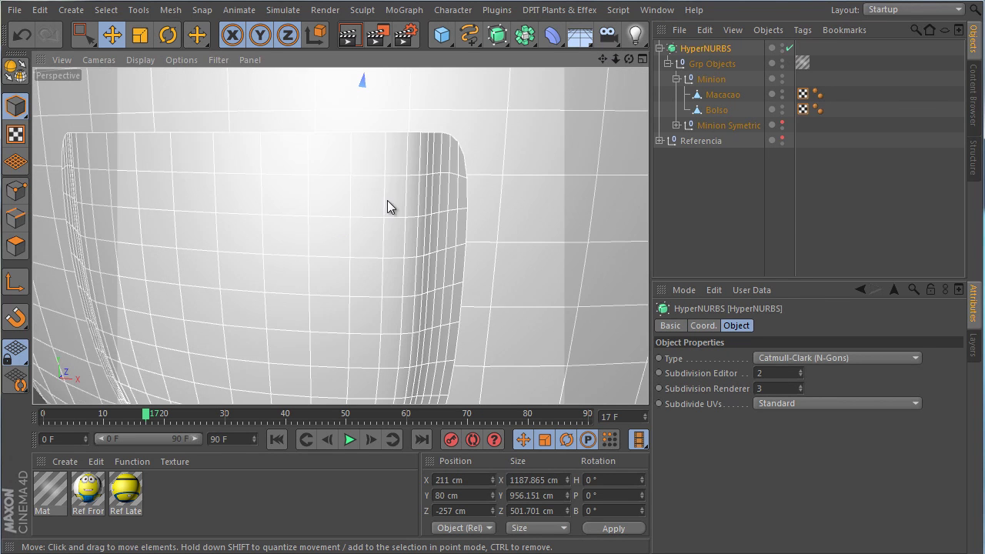
pyautogui.keyDown('alt'); pyautogui.moveTo(388, 200); pyautogui.dragTo(325, 202); pyautogui.keyUp('alt')
pyautogui.click(787, 49)
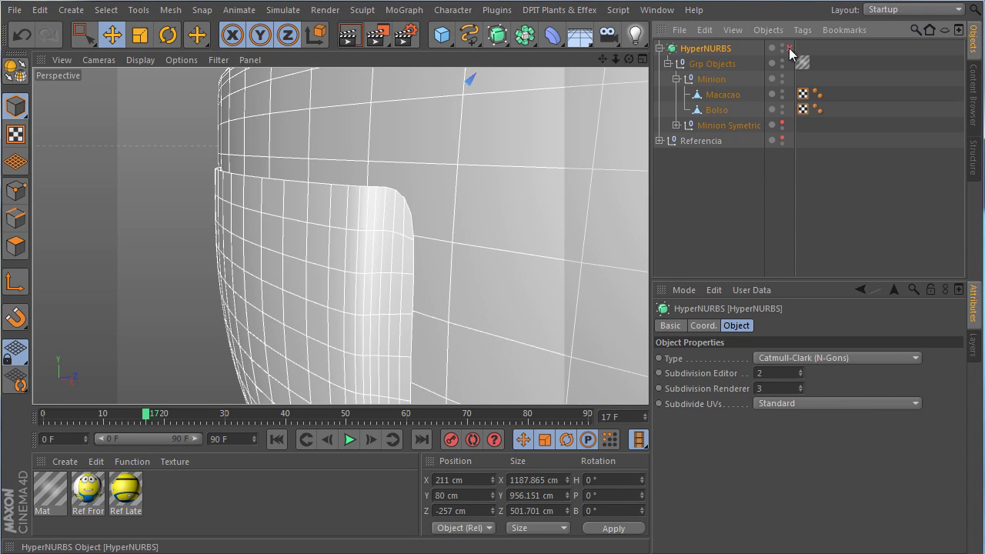
pyautogui.click(270, 216)
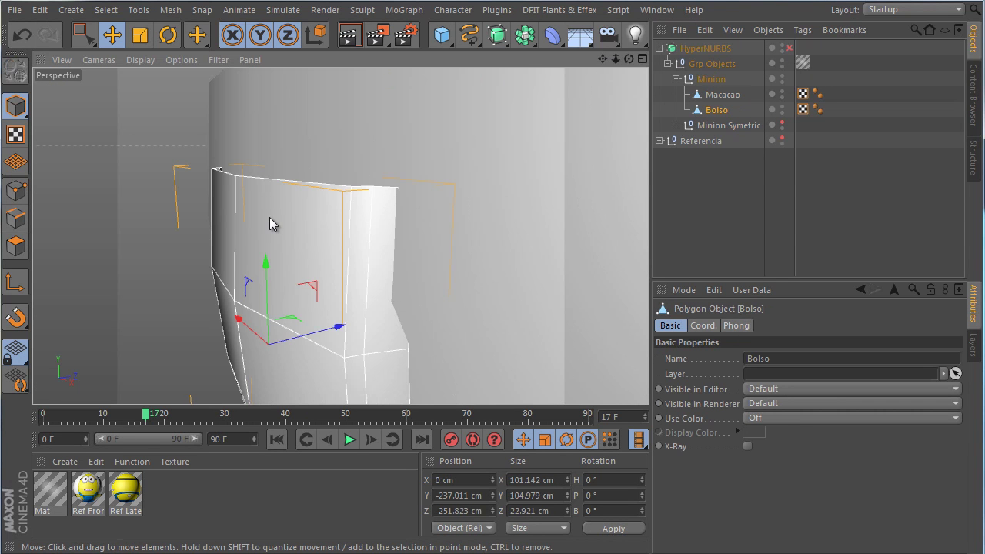
pyautogui.click(27, 220)
pyautogui.rightClick(378, 205)
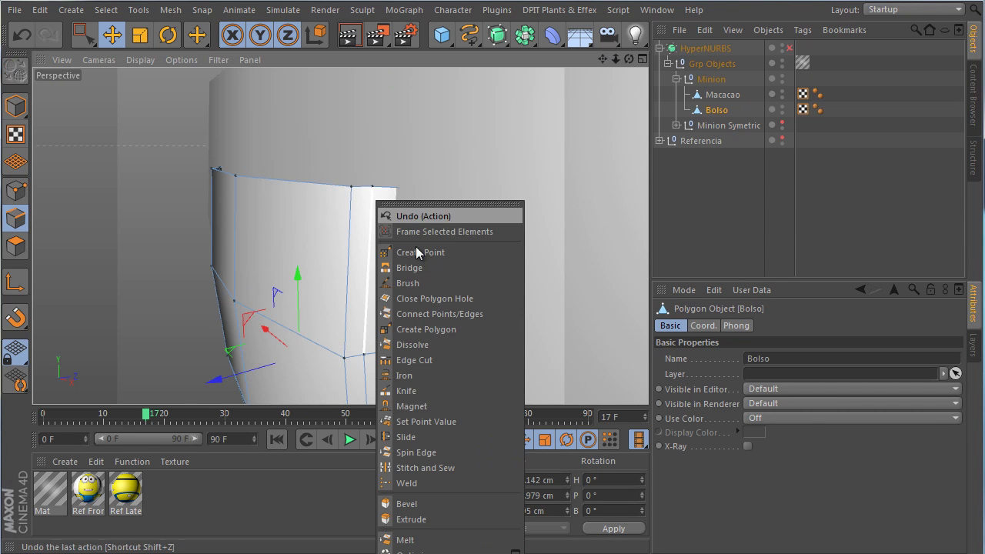
pyautogui.click(419, 390)
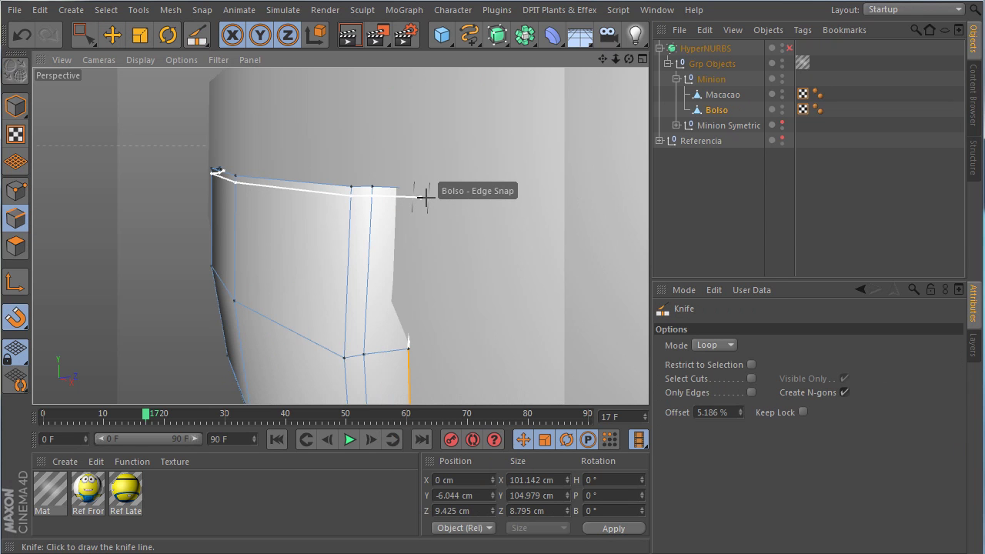
pyautogui.click(424, 197)
pyautogui.click(16, 108)
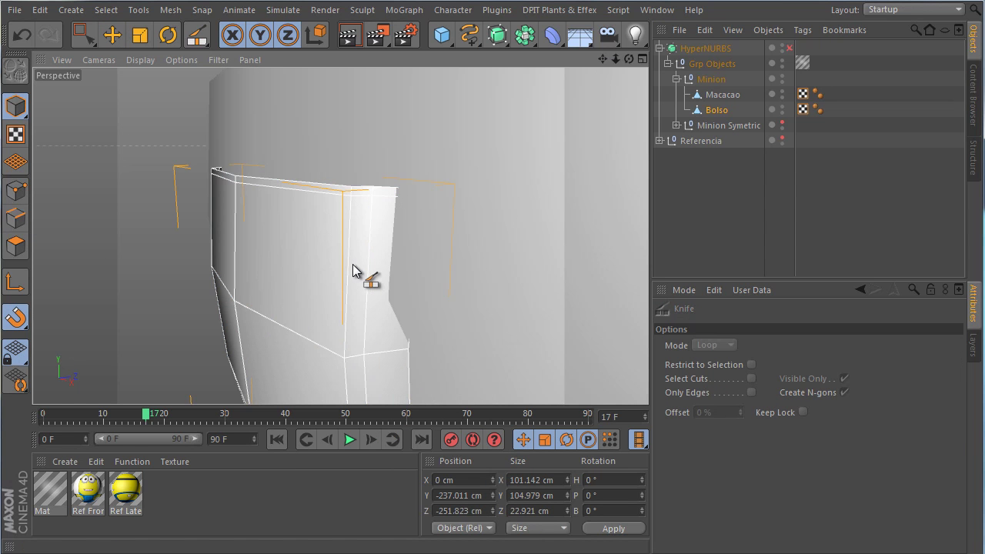
# Hide Macacao to check the pocket alone, turn HyperNURBS smoothing back on, and show Macacao again.
pyautogui.click(781, 91)
pyautogui.keyDown('alt'); pyautogui.moveTo(403, 202); pyautogui.dragTo(492, 192); pyautogui.keyUp('alt')
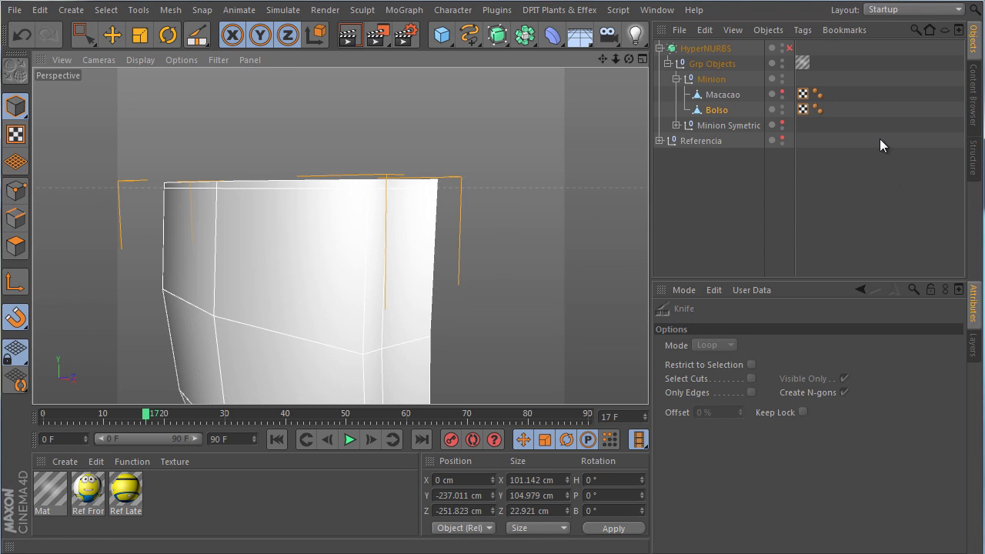
pyautogui.click(789, 48)
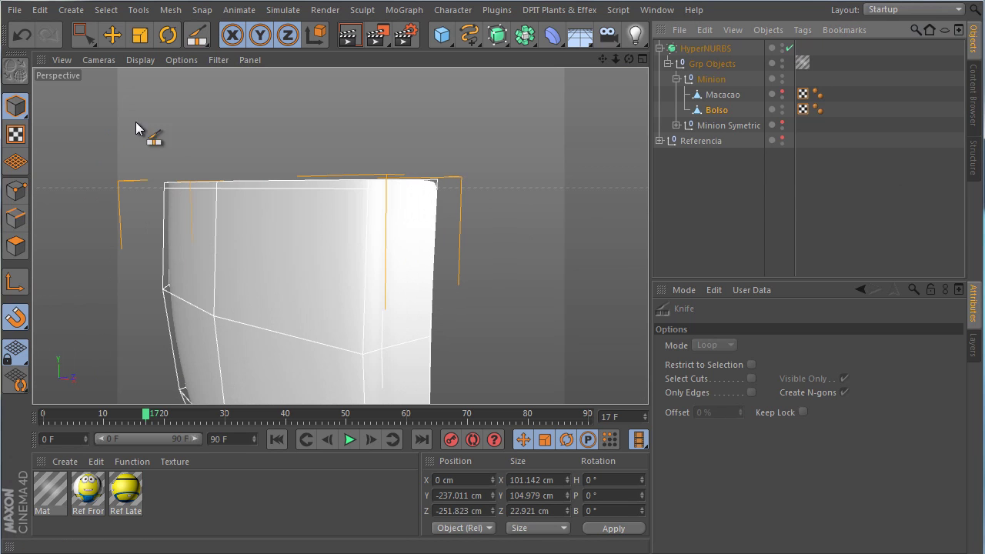
pyautogui.click(782, 92)
pyautogui.scroll(-6, 423, 193)
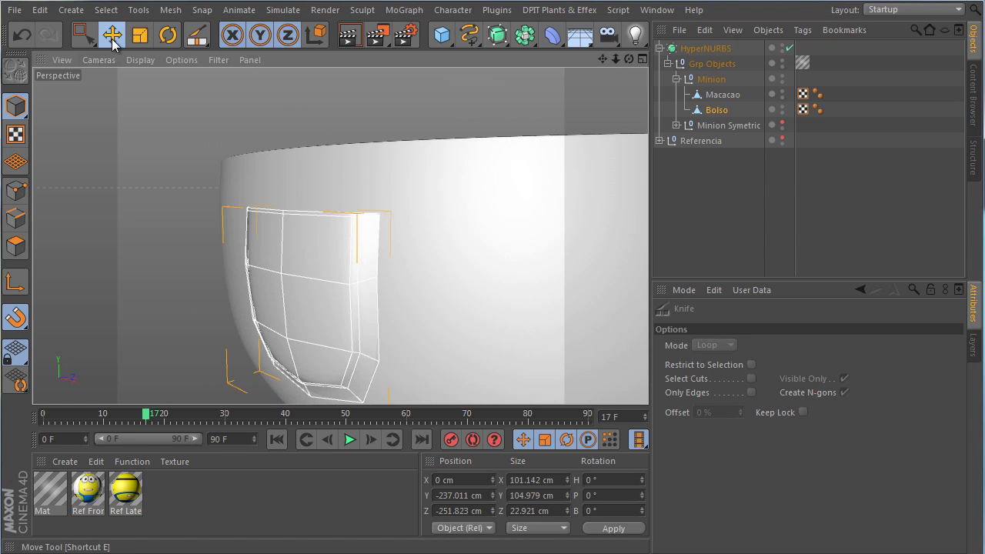
# Deselect the pocket and examine the smoothed pocket on the overalls from the front and the side.
pyautogui.click(112, 40)
pyautogui.click(234, 283)
pyautogui.click(186, 283)
pyautogui.keyDown('alt'); pyautogui.moveTo(234, 273); pyautogui.dragTo(339, 254); pyautogui.keyUp('alt')
pyautogui.scroll(-6, 425, 252)
pyautogui.scroll(3, 385, 254)
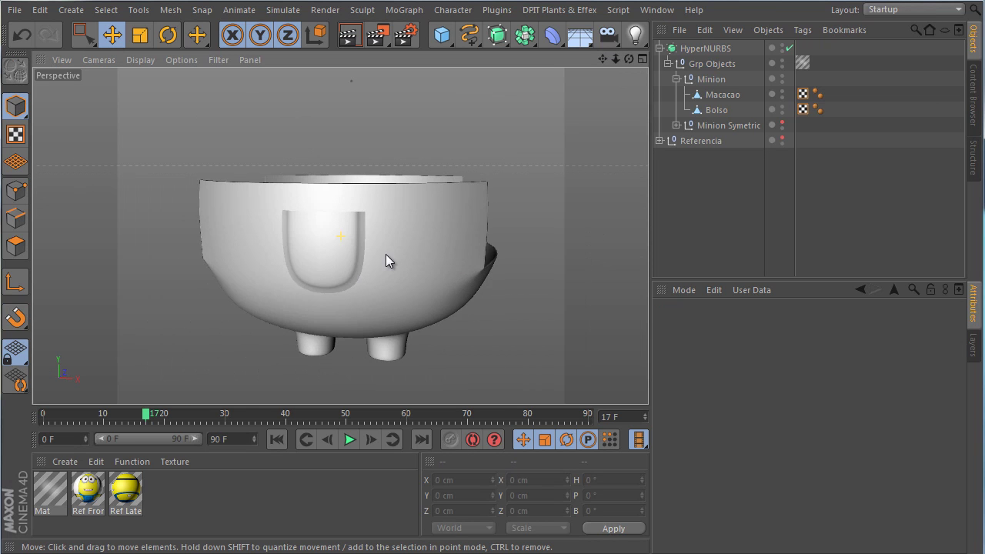
pyautogui.scroll(8, 434, 224)
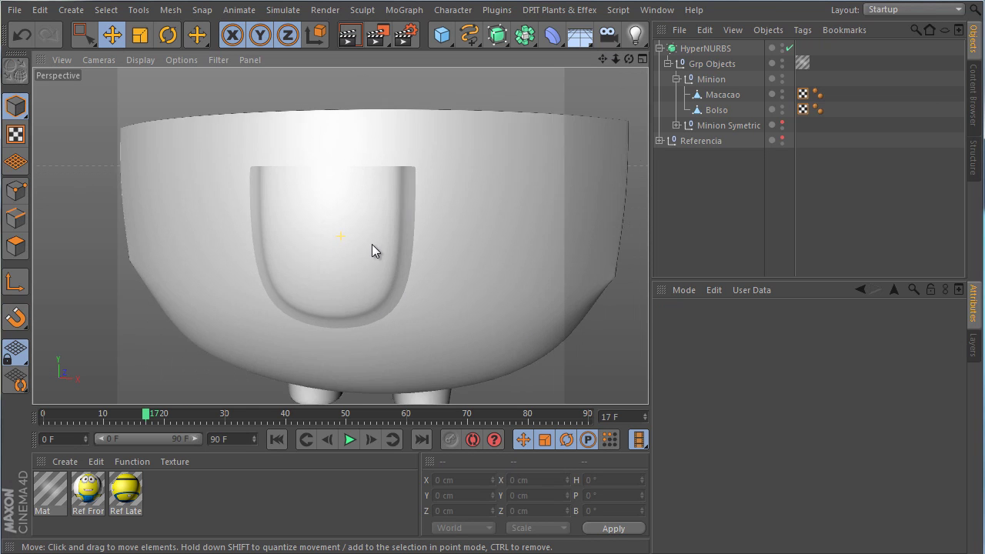
pyautogui.keyDown('alt'); pyautogui.moveTo(408, 242); pyautogui.dragTo(360, 264); pyautogui.keyUp('alt')
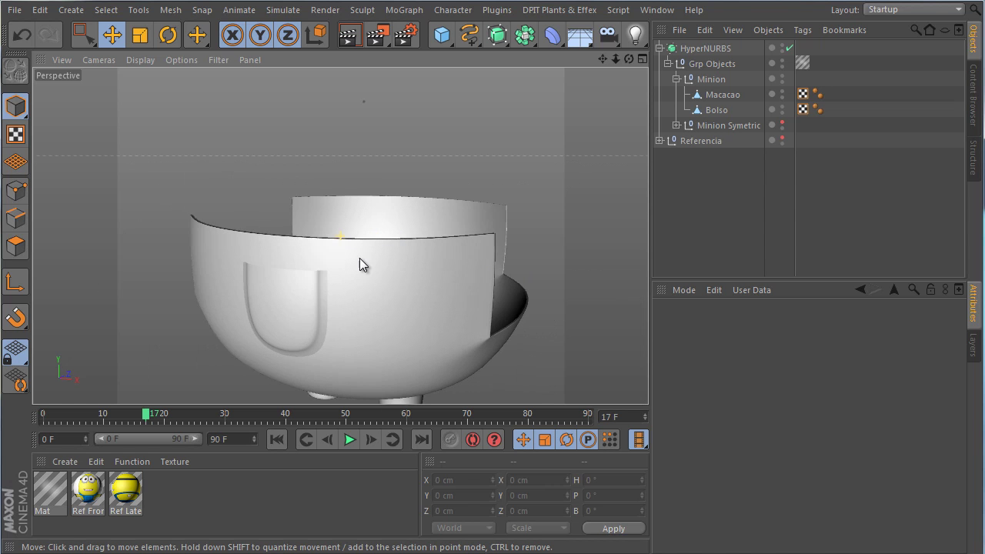
pyautogui.scroll(2, 361, 264)
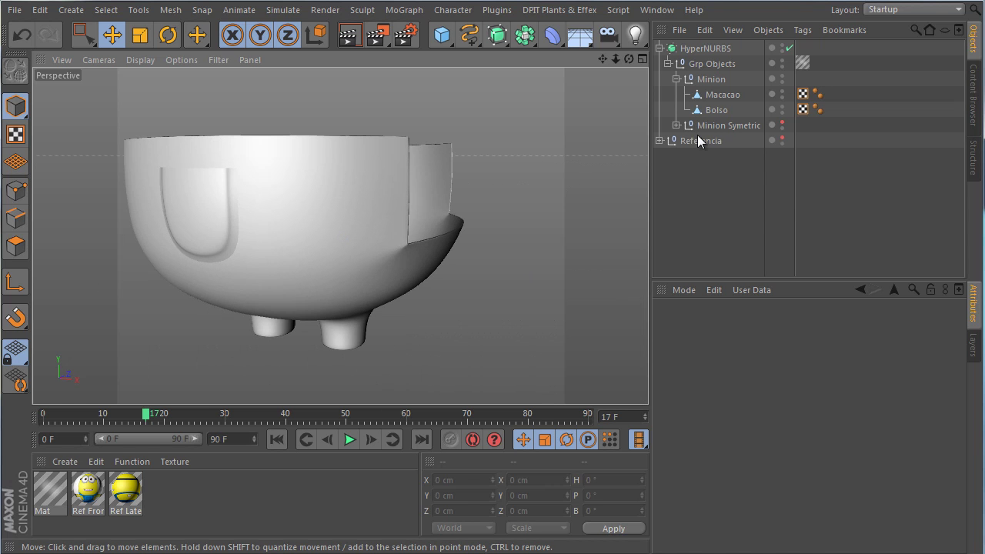
# Show the Minion Symetric group and expand it in the object hierarchy.
pyautogui.click(781, 124)
pyautogui.keyDown('alt'); pyautogui.moveTo(480, 152); pyautogui.dragTo(736, 164); pyautogui.keyUp('alt')
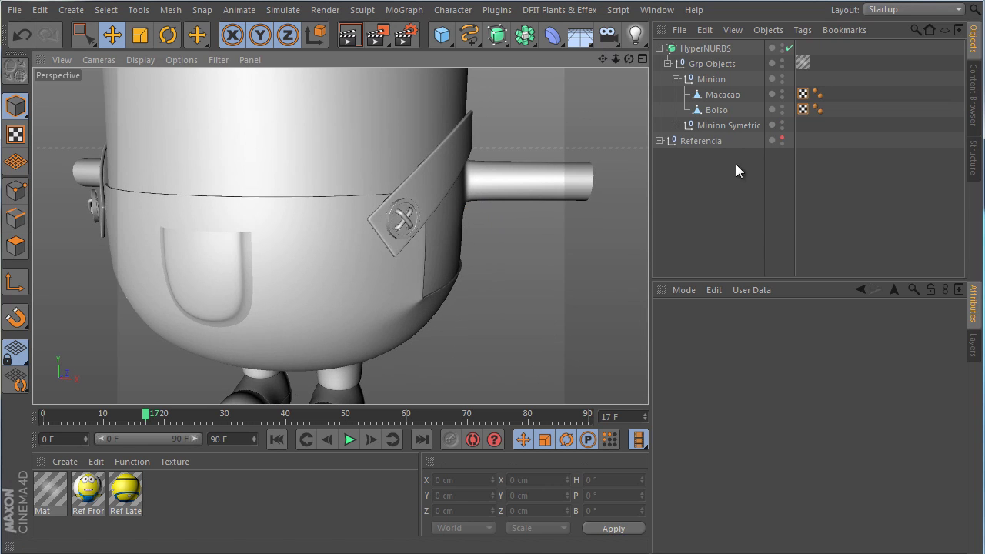
pyautogui.click(677, 125)
pyautogui.keyDown('alt'); pyautogui.moveTo(643, 150); pyautogui.dragTo(444, 257); pyautogui.keyUp('alt')
pyautogui.click(480, 229)
pyautogui.scroll(2, 445, 257)
pyautogui.keyDown('alt'); pyautogui.moveTo(435, 260); pyautogui.dragTo(448, 258, button='middle'); pyautogui.keyUp('alt')
pyautogui.keyDown('alt'); pyautogui.moveTo(448, 257); pyautogui.dragTo(463, 258); pyautogui.keyUp('alt')
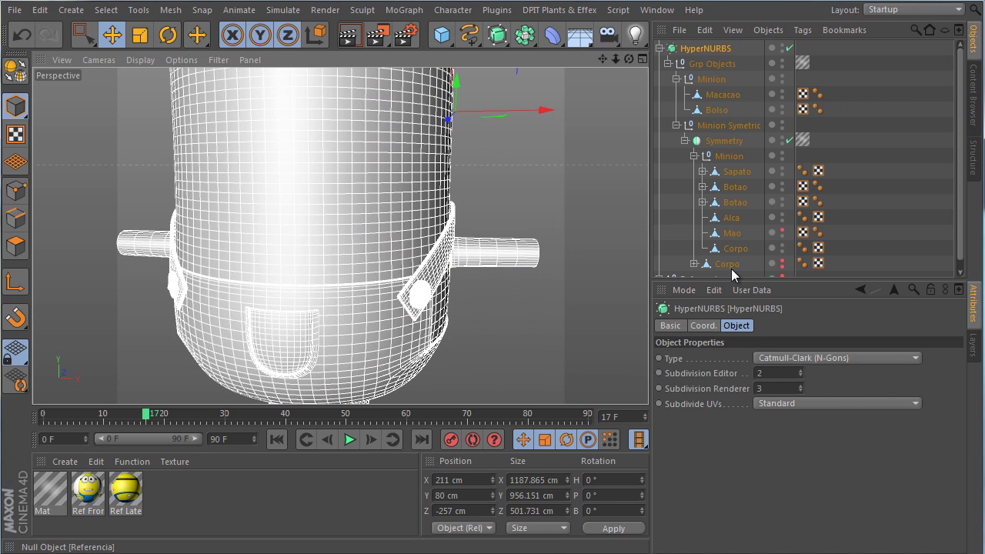
# Hide Alca, both Botao objects, Sapato, Bolso and Macacao, keeping only the Corpo body mesh on display.
pyautogui.click(734, 248)
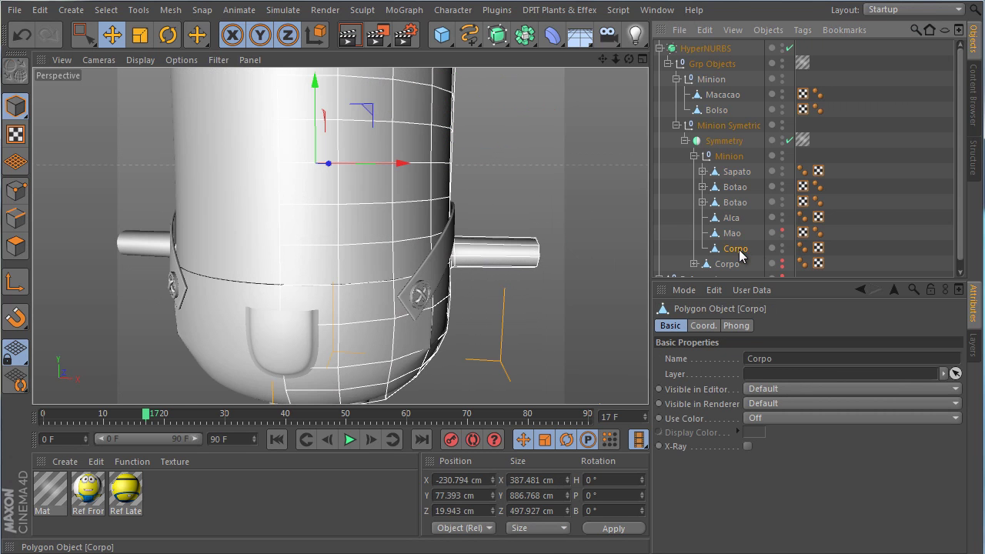
pyautogui.click(781, 217)
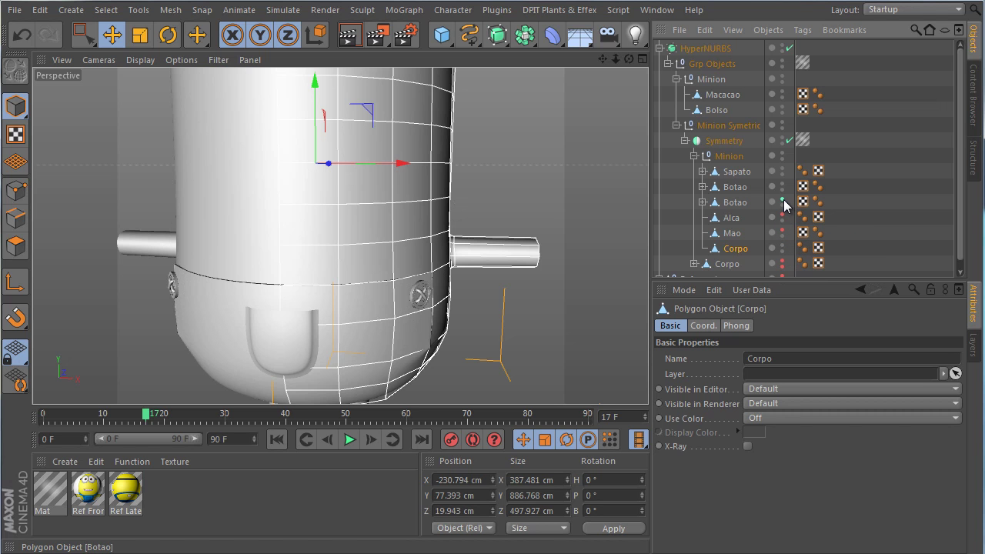
pyautogui.click(783, 155)
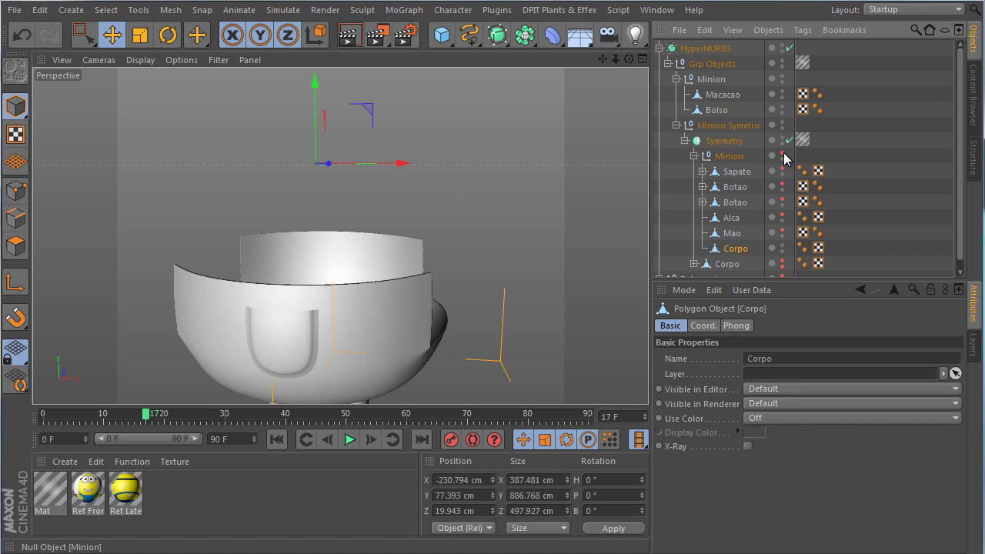
pyautogui.click(783, 155)
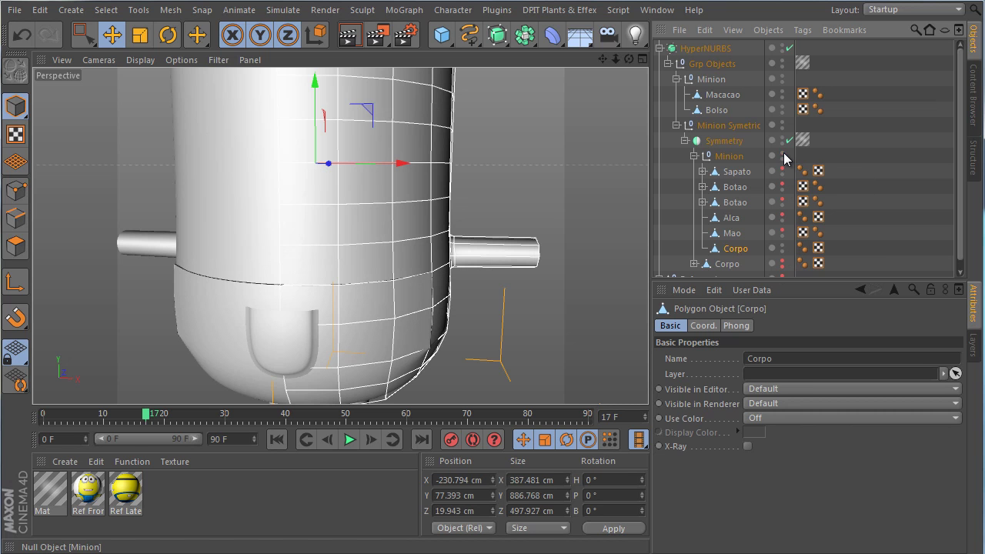
pyautogui.click(785, 107)
pyautogui.click(782, 109)
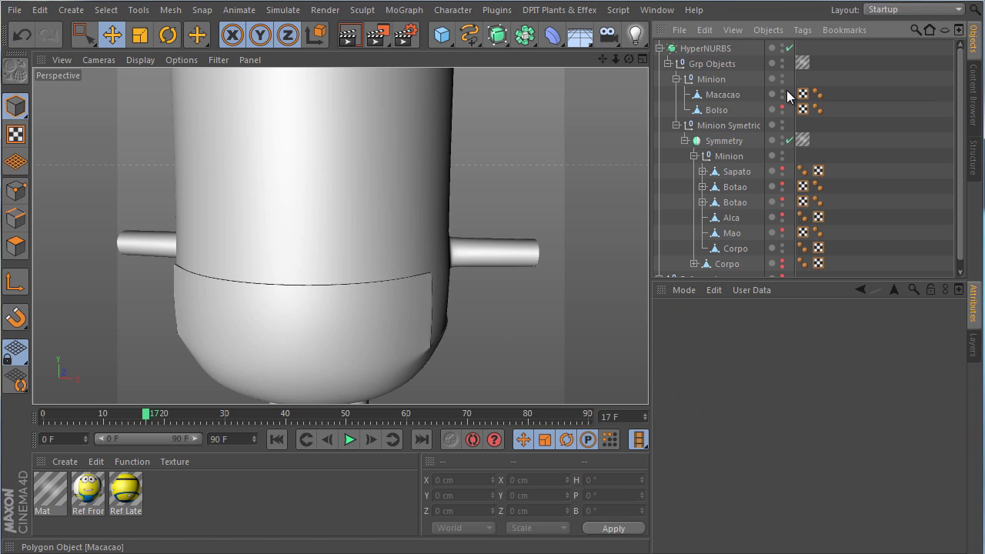
pyautogui.click(782, 91)
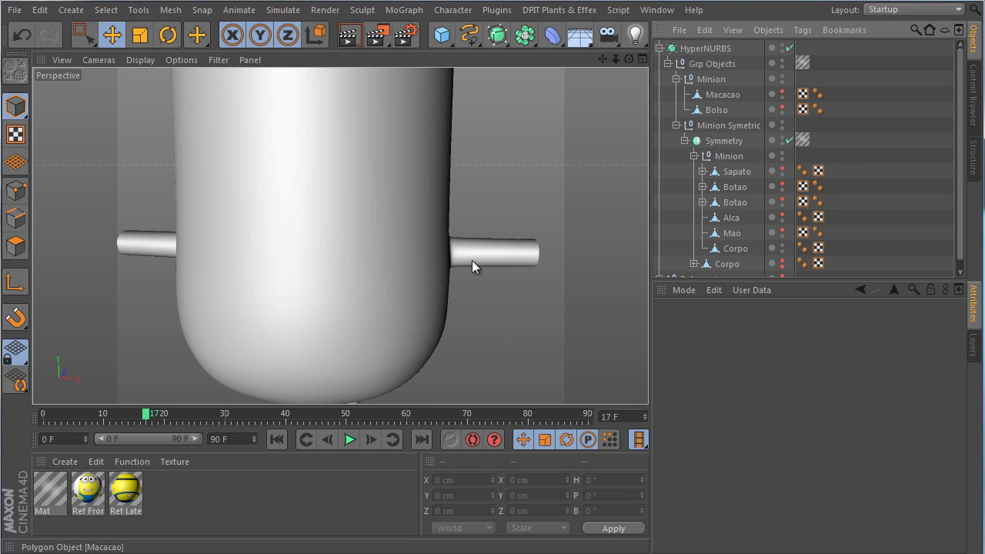
# In the Front view, select the end points of Corpo's arm and move them outward to about X 424.8 cm.
pyautogui.click(448, 275)
pyautogui.scroll(1, 360, 260)
pyautogui.middleClick(360, 260)
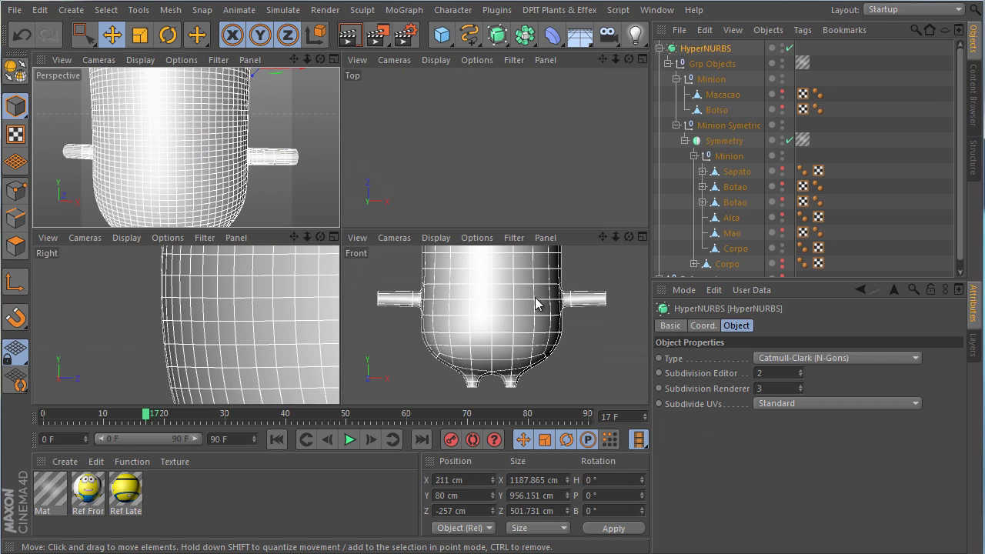
pyautogui.middleClick(535, 296)
pyautogui.scroll(4, 368, 254)
pyautogui.keyDown('alt'); pyautogui.moveTo(400, 268); pyautogui.dragTo(339, 286, button='middle'); pyautogui.keyUp('alt')
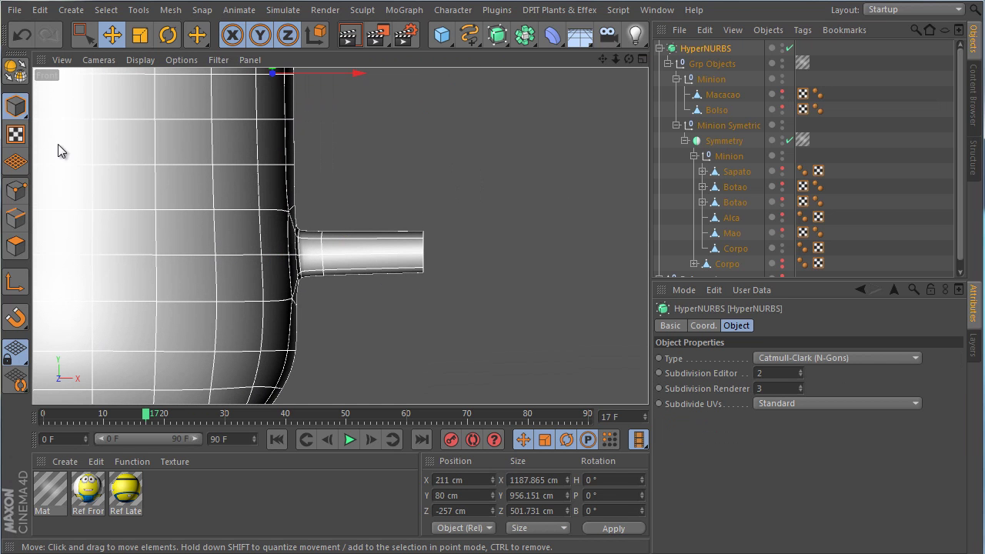
pyautogui.scroll(2, 334, 224)
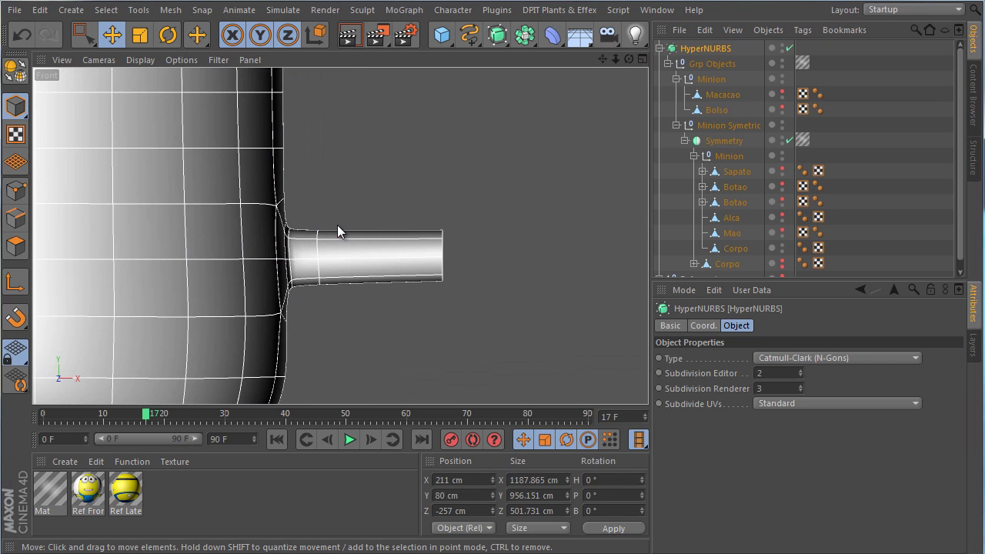
pyautogui.keyDown('alt'); pyautogui.moveTo(337, 225); pyautogui.dragTo(290, 186, button='middle'); pyautogui.keyUp('alt')
pyautogui.click(15, 190)
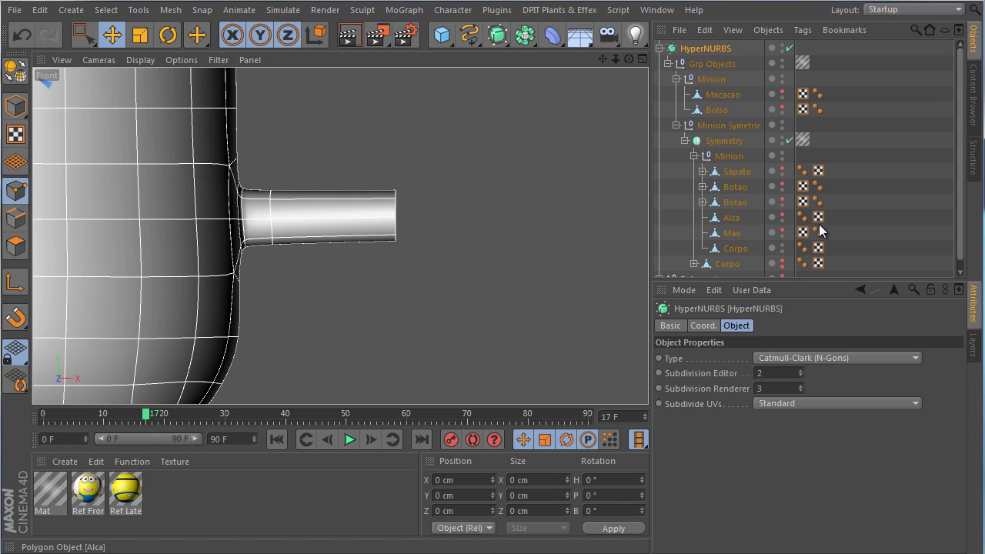
pyautogui.click(734, 247)
pyautogui.click(83, 34)
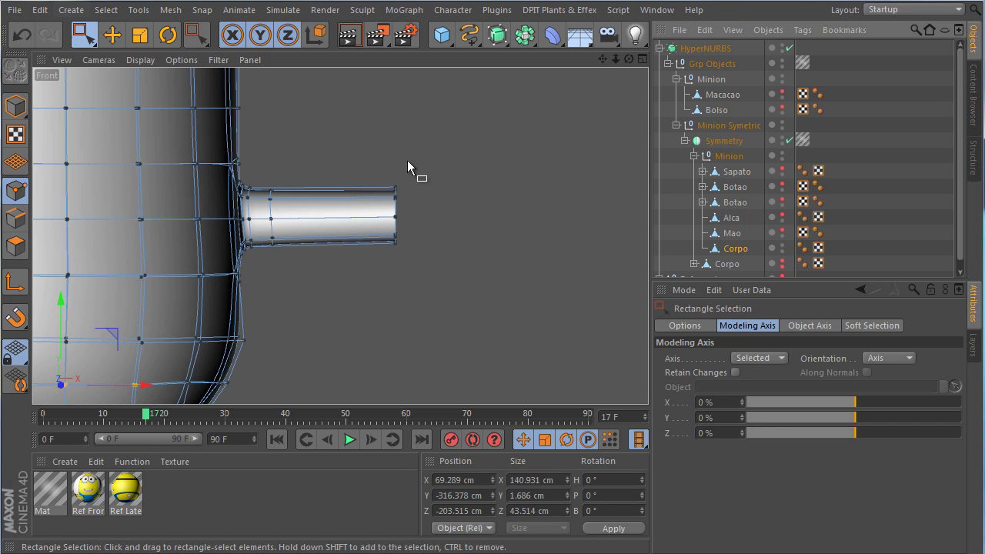
pyautogui.moveTo(345, 147); pyautogui.dragTo(477, 295)
pyautogui.moveTo(480, 220); pyautogui.dragTo(521, 217)
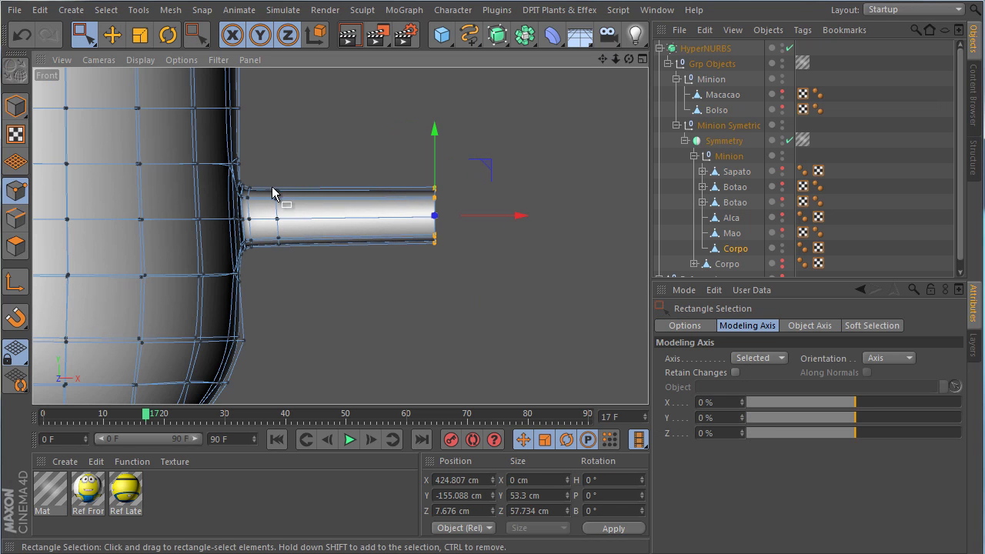
# Turn off HyperNURBS and use the Knife in Loop mode to cut three close loops around the arm's middle and one nearer the shoulder.
pyautogui.click(16, 219)
pyautogui.scroll(2, 412, 239)
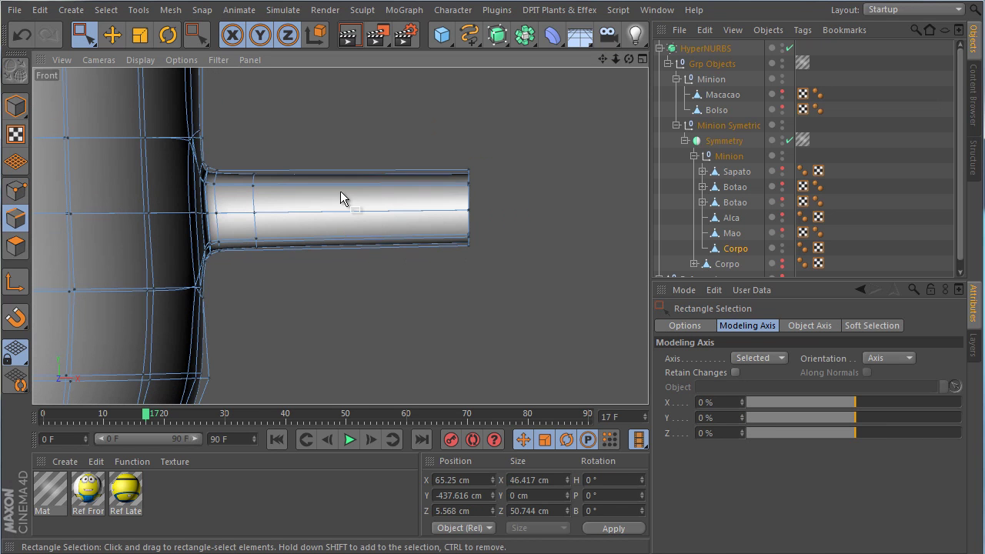
pyautogui.rightClick(337, 185)
pyautogui.click(360, 374)
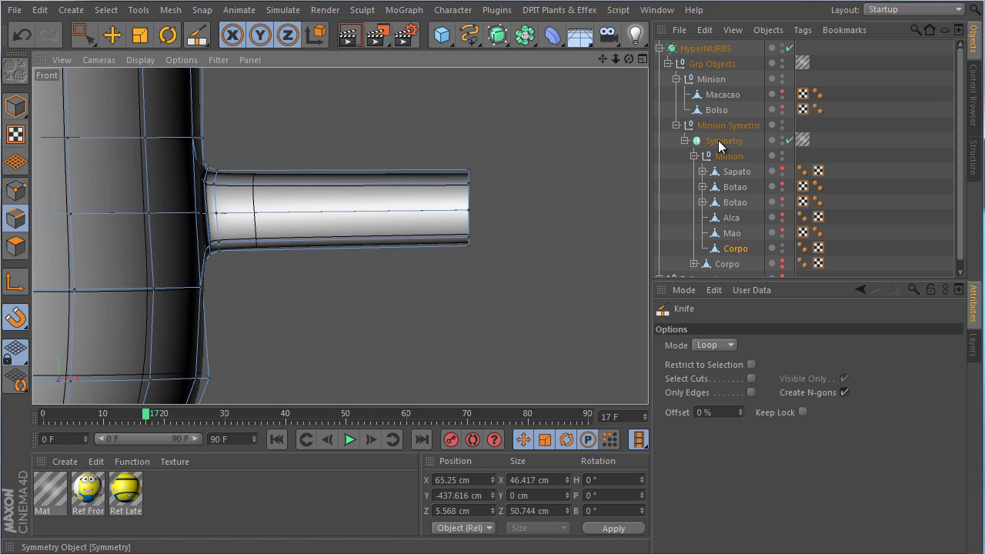
pyautogui.click(789, 47)
pyautogui.scroll(2, 338, 208)
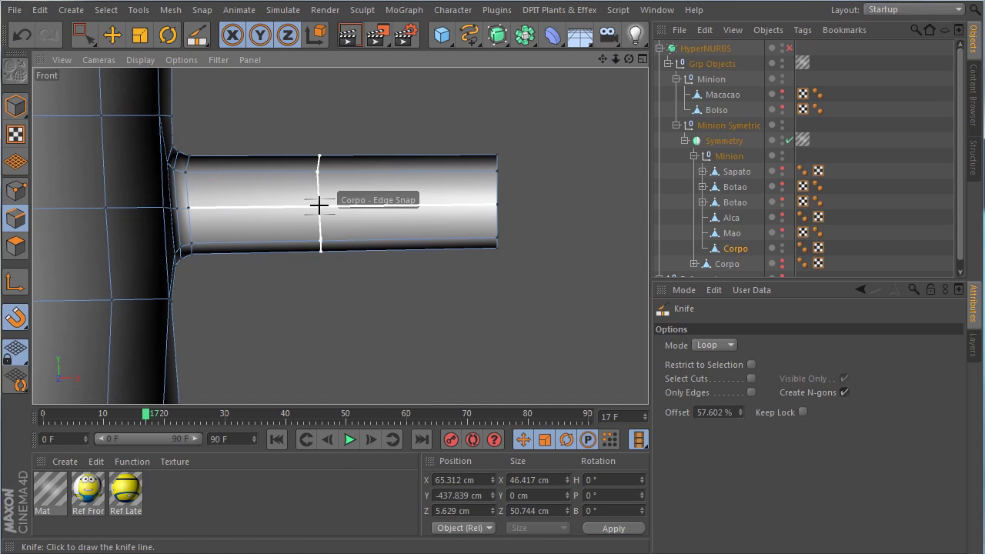
pyautogui.click(322, 204)
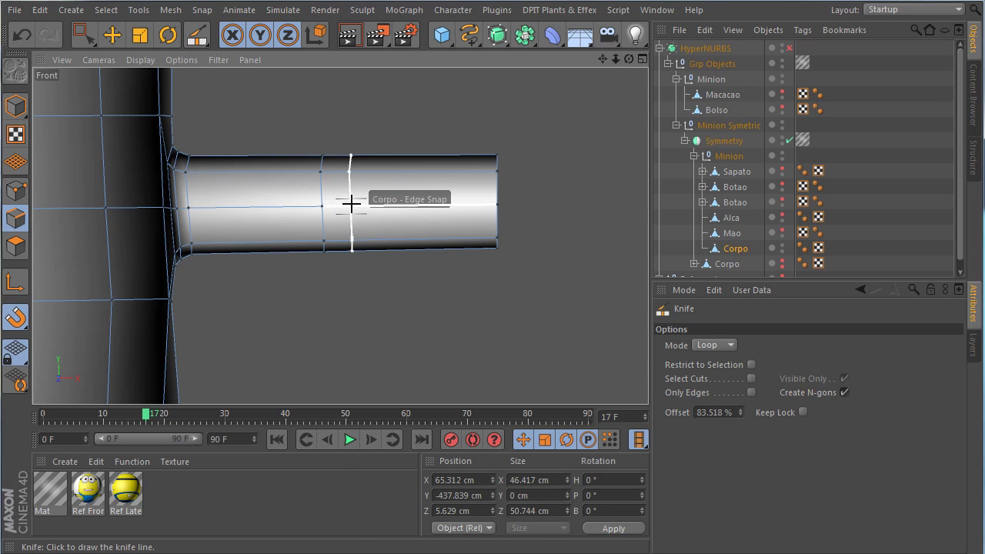
pyautogui.click(350, 203)
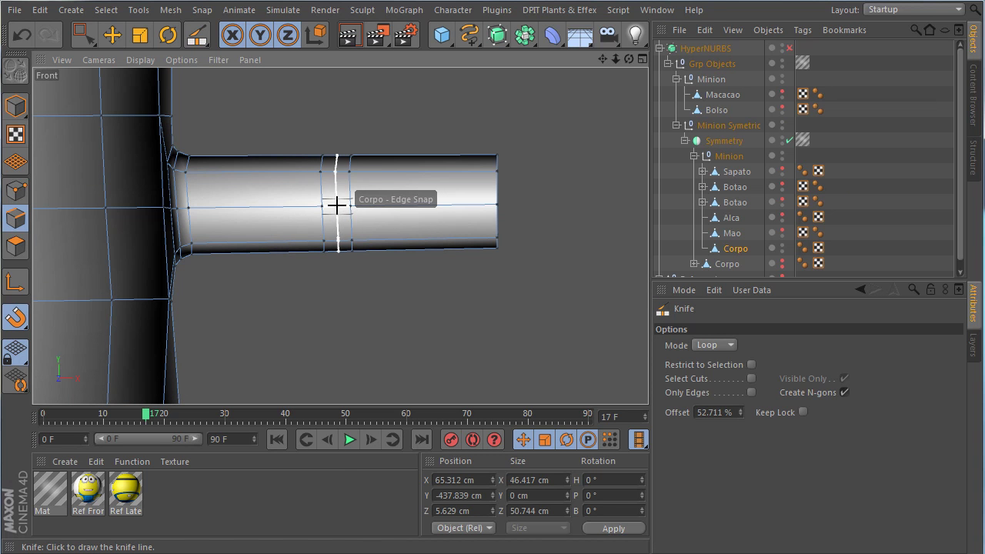
pyautogui.click(336, 204)
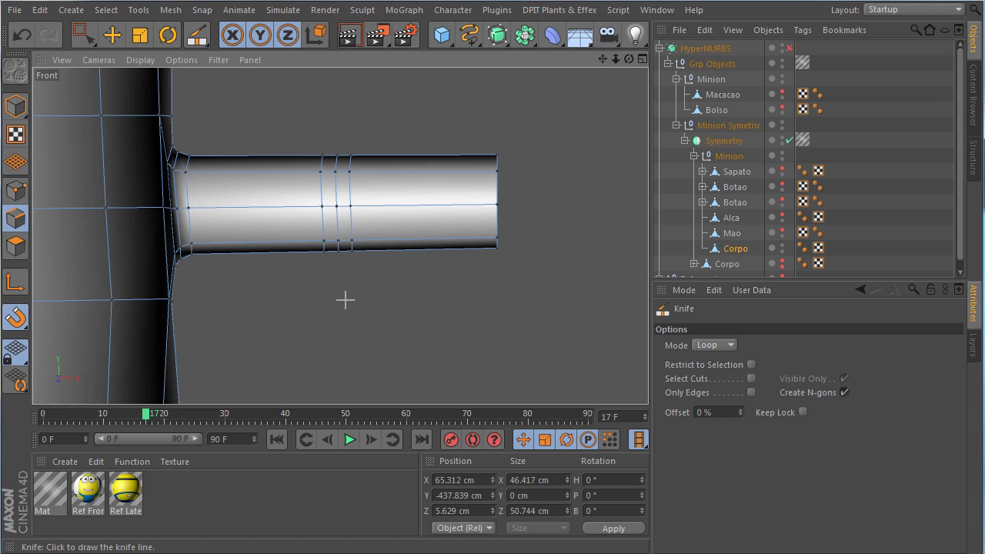
pyautogui.click(253, 205)
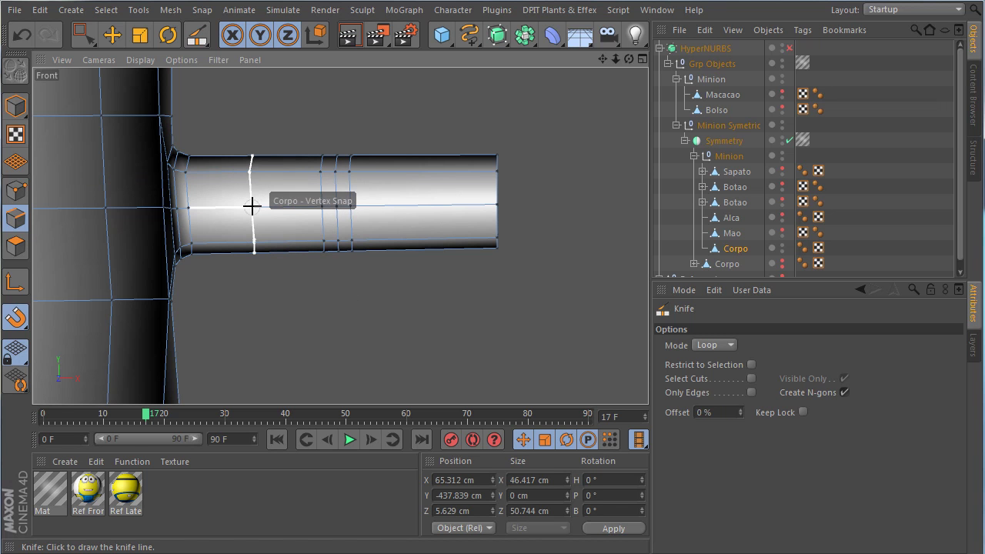
# Cut one more loop near the outer end of Corpo's arm, then return to Model mode in the Perspective view.
pyautogui.click(420, 202)
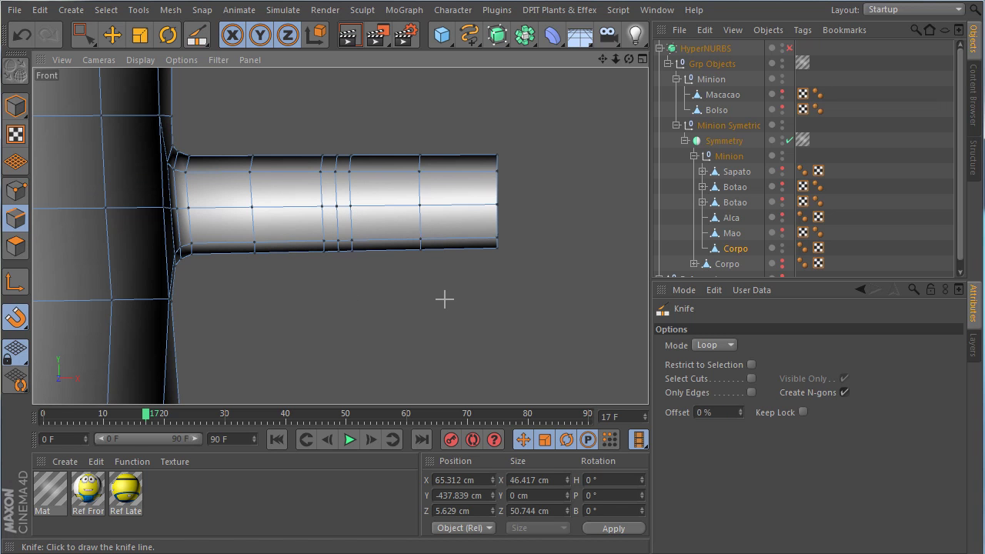
pyautogui.click(17, 107)
pyautogui.scroll(-8, 362, 169)
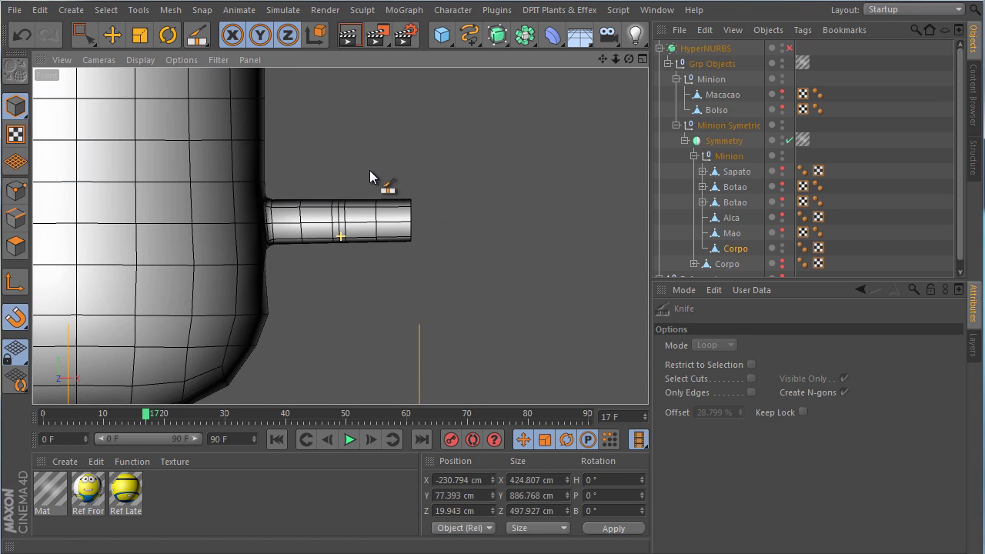
pyautogui.scroll(-3, 496, 203)
pyautogui.keyDown('alt'); pyautogui.moveTo(483, 237); pyautogui.dragTo(496, 287, button='middle'); pyautogui.keyUp('alt')
pyautogui.middleClick(430, 219)
pyautogui.middleClick(258, 178)
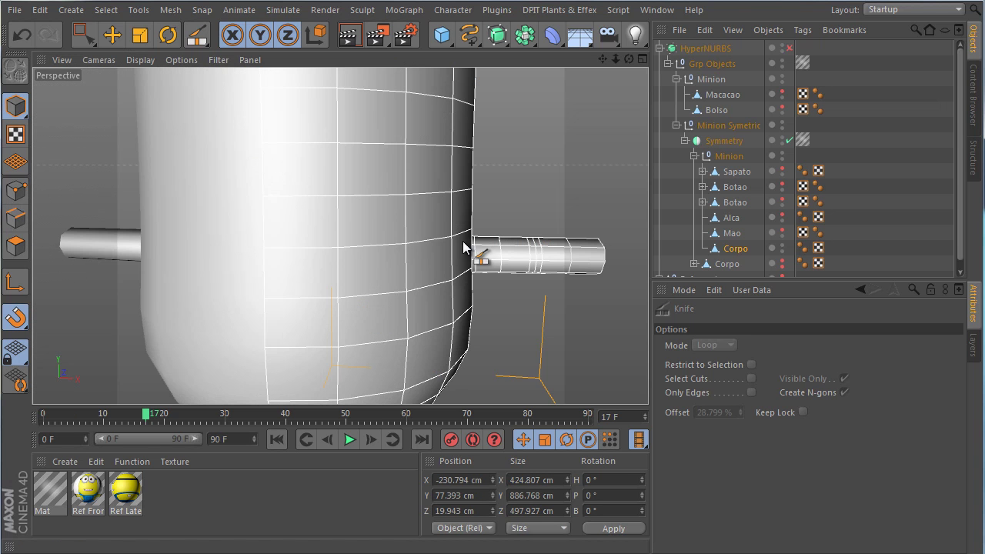
# Show the hand object Mao and move it outward along X to about 271.8 cm, to the end of the lengthened arm.
pyautogui.click(782, 230)
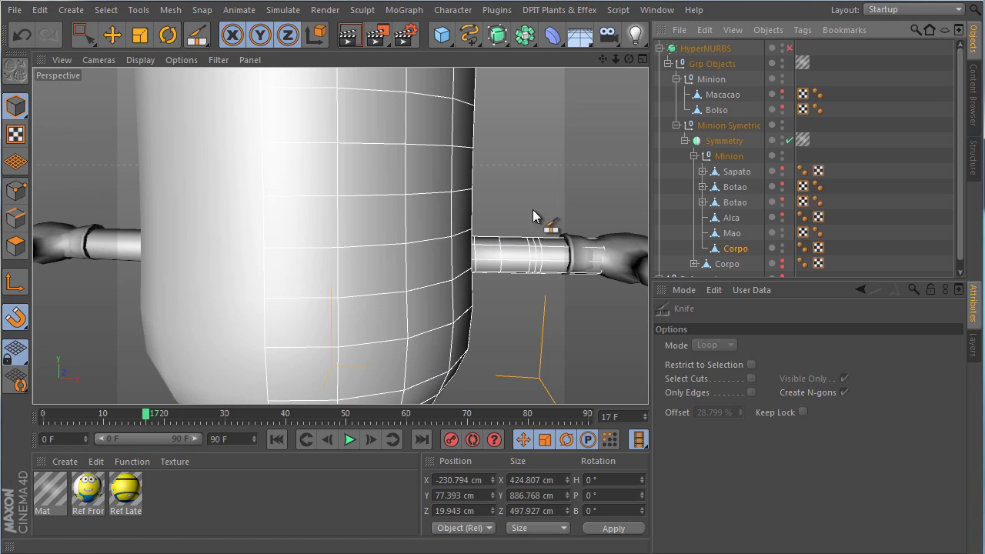
pyautogui.click(83, 35)
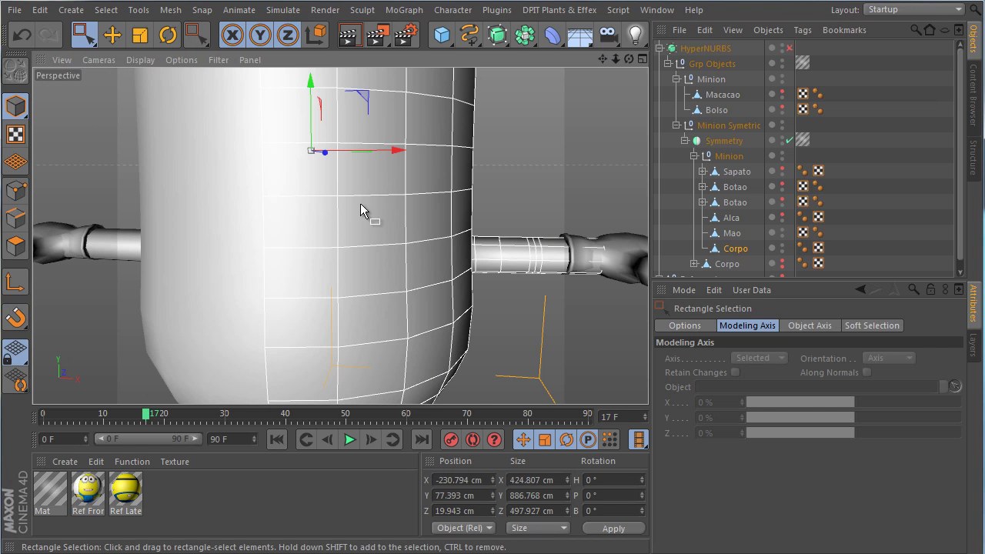
pyautogui.keyDown('alt'); pyautogui.moveTo(639, 267); pyautogui.dragTo(543, 268, button='middle'); pyautogui.keyUp('alt')
pyautogui.click(557, 253)
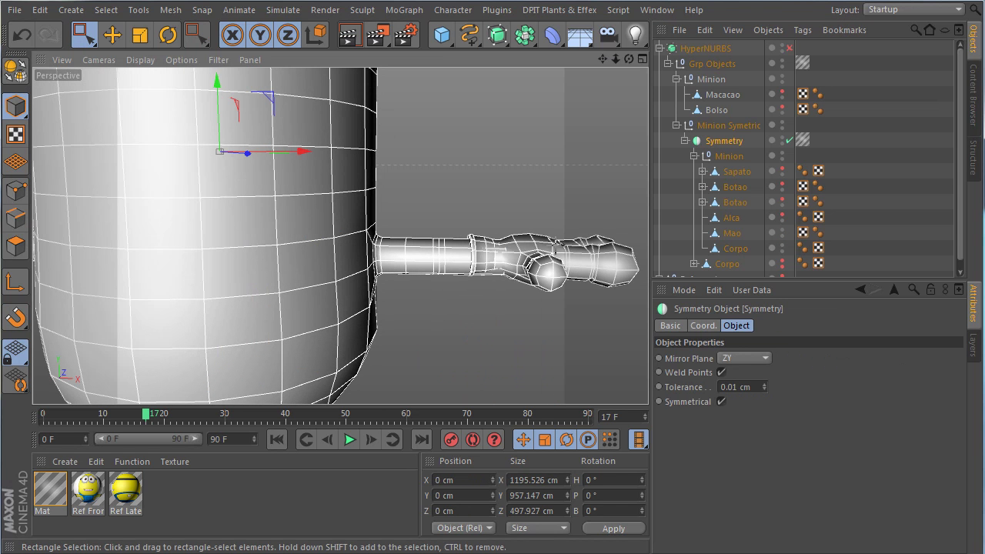
pyautogui.click(732, 233)
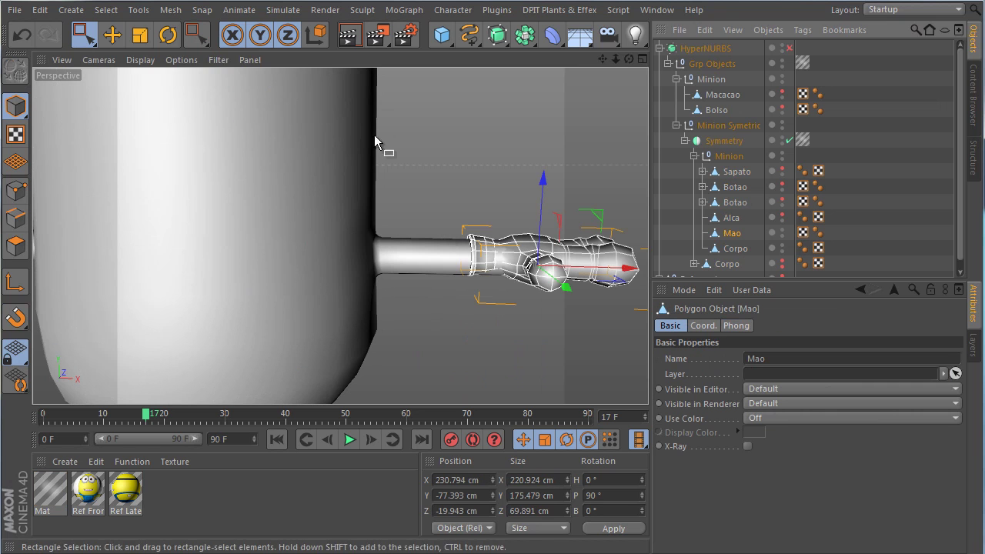
pyautogui.moveTo(634, 267); pyautogui.dragTo(660, 269)
pyautogui.moveTo(359, 321); pyautogui.dragTo(356, 321)
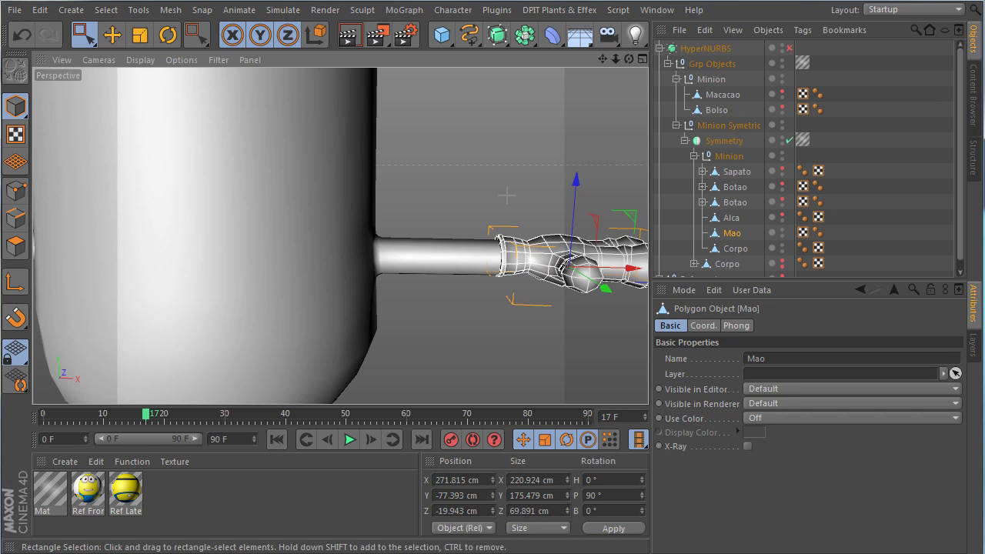
pyautogui.click(507, 195)
# Show Alca, both Botao objects, Sapato, Macacao and Bolso again.
pyautogui.keyDown('alt'); pyautogui.moveTo(507, 195); pyautogui.dragTo(393, 170, button='right'); pyautogui.keyUp('alt')
pyautogui.keyDown('alt'); pyautogui.moveTo(393, 169); pyautogui.dragTo(545, 232, button='middle'); pyautogui.keyUp('alt')
pyautogui.keyDown('alt'); pyautogui.moveTo(545, 233); pyautogui.dragTo(454, 195); pyautogui.keyUp('alt')
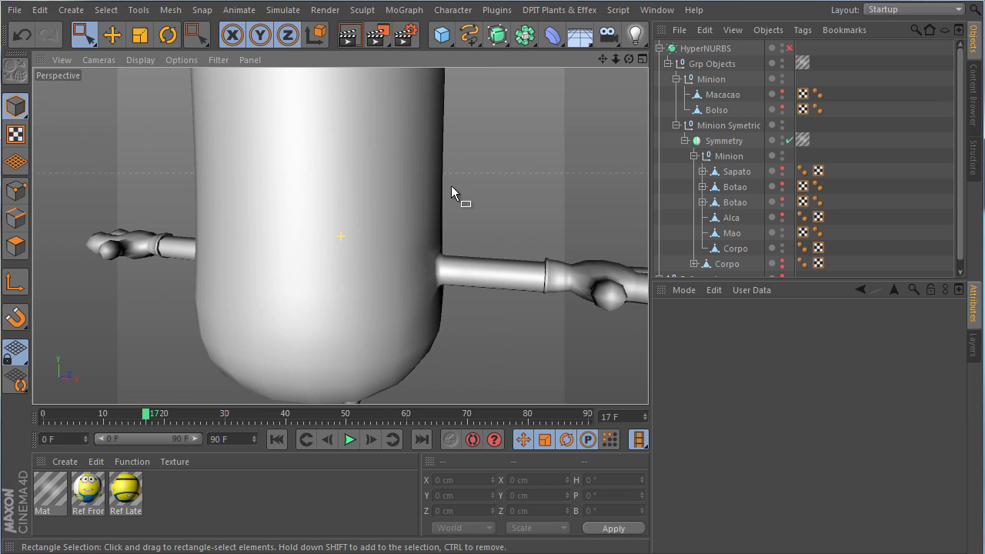
pyautogui.click(783, 215)
pyautogui.click(783, 183)
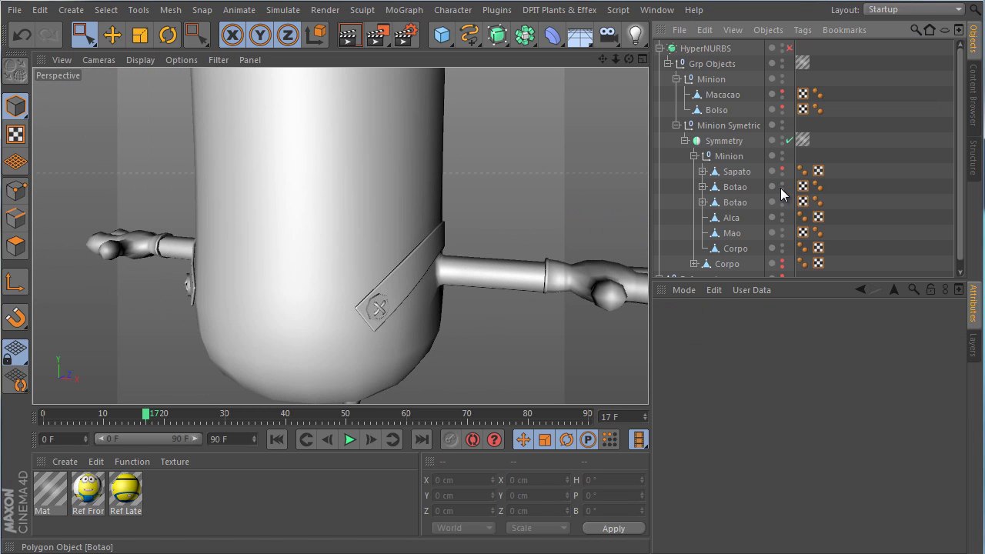
pyautogui.click(782, 169)
pyautogui.scroll(-4, 470, 154)
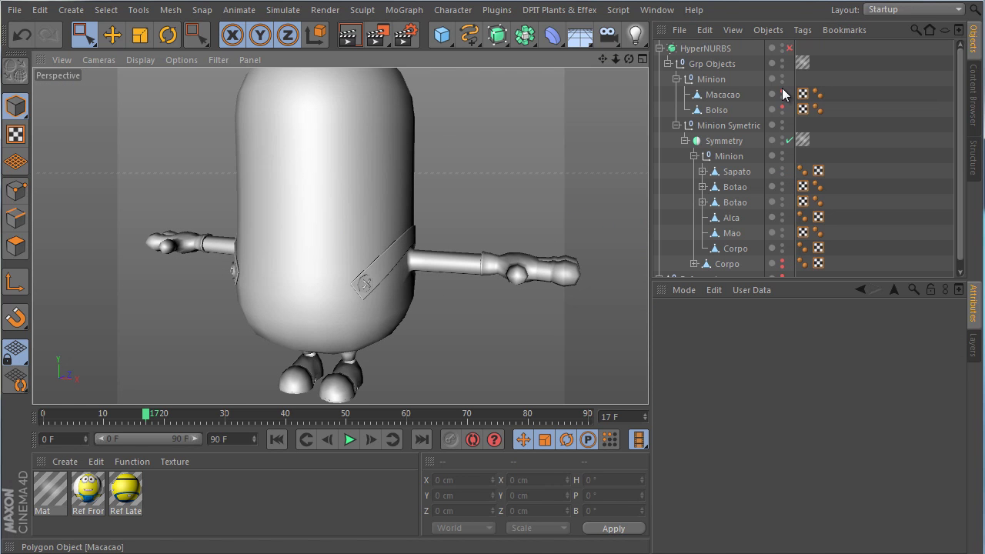
pyautogui.click(782, 94)
pyautogui.click(782, 109)
# Select Macacao and collapse the Minion and Minion Symetric groups in the object hierarchy.
pyautogui.click(716, 110)
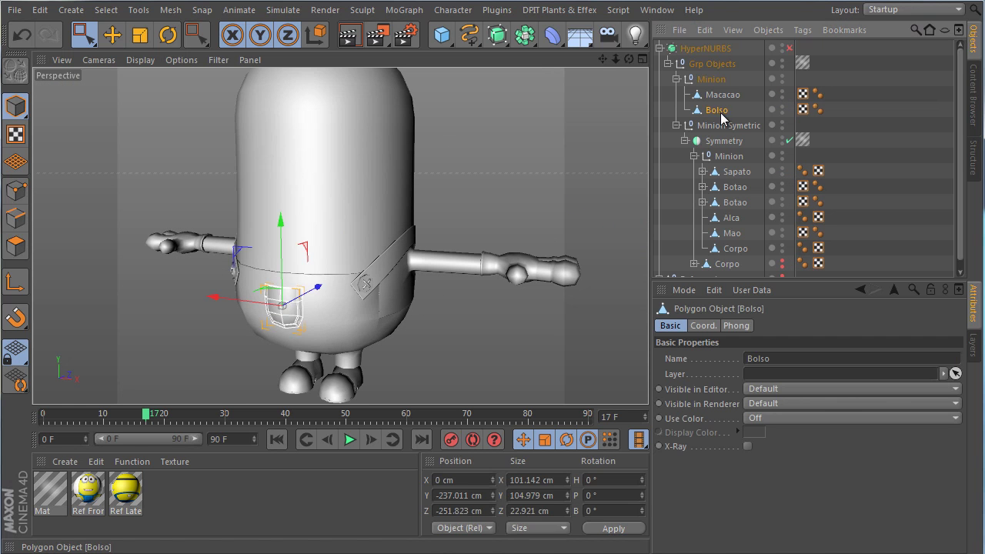
pyautogui.click(724, 95)
pyautogui.click(676, 79)
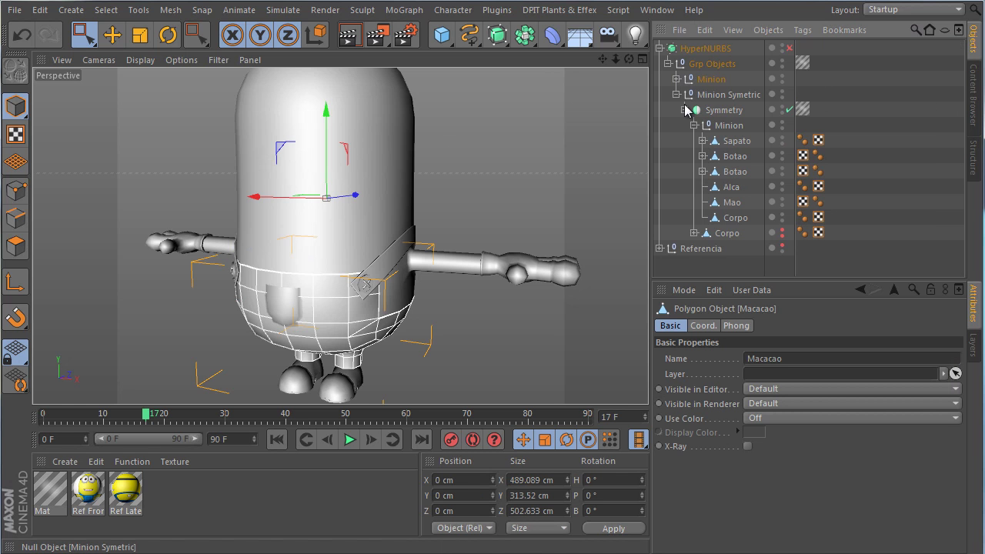
pyautogui.click(676, 94)
pyautogui.keyDown('alt'); pyautogui.moveTo(441, 167); pyautogui.dragTo(493, 211); pyautogui.keyUp('alt')
pyautogui.keyDown('alt'); pyautogui.moveTo(475, 128); pyautogui.dragTo(422, 223); pyautogui.keyUp('alt')
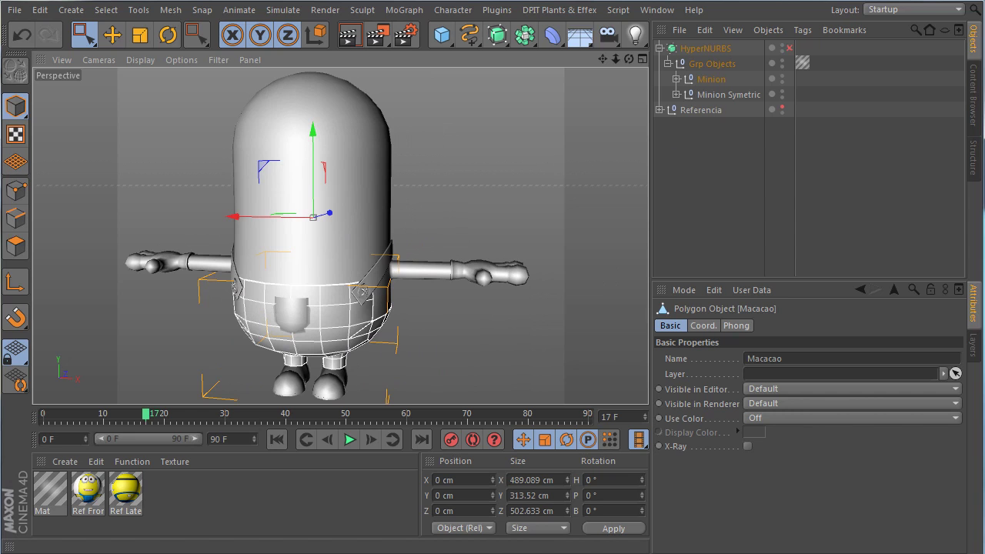